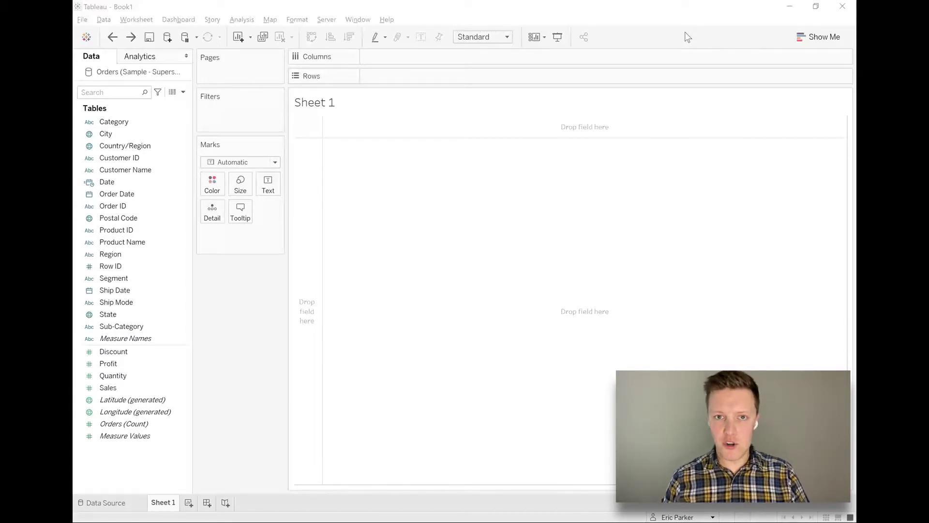
Check the repository folder path in Notepad, then return to the Tableau workbook
key("alt+Tab")
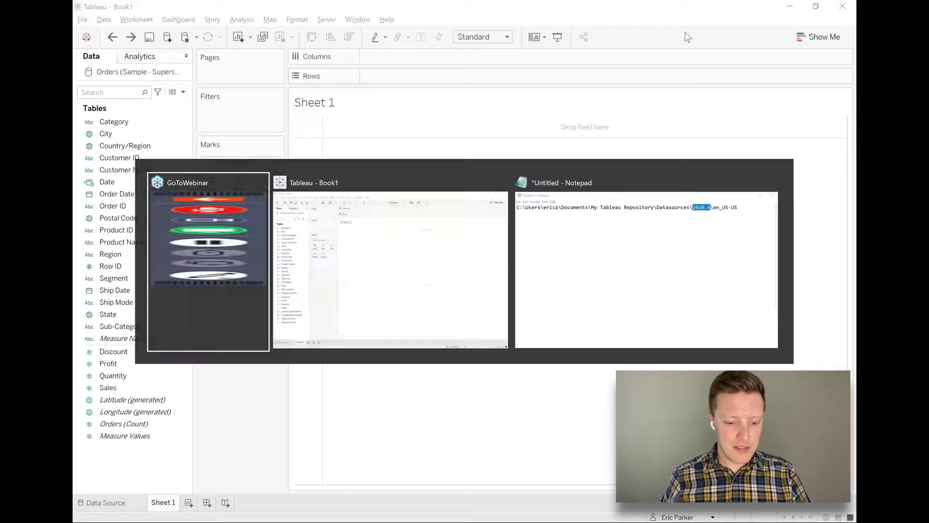
key("alt+Tab")
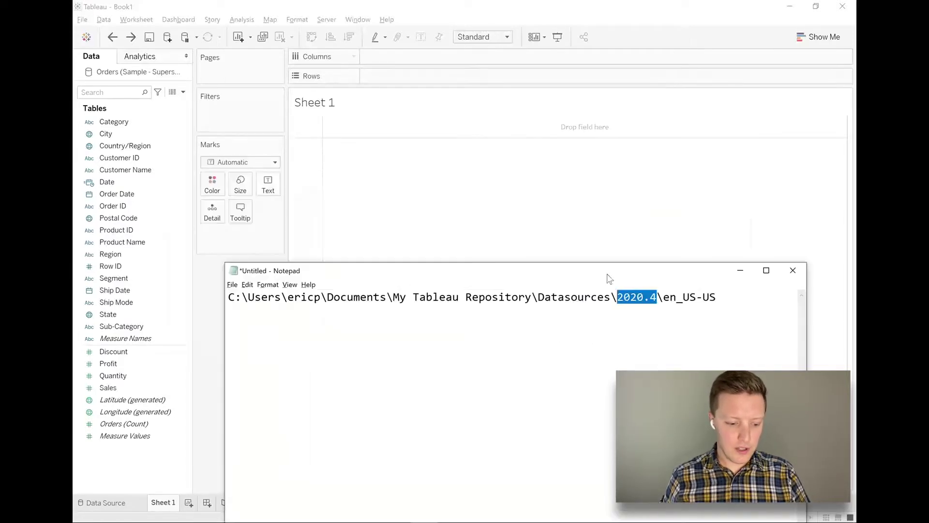
left_click(705, 358)
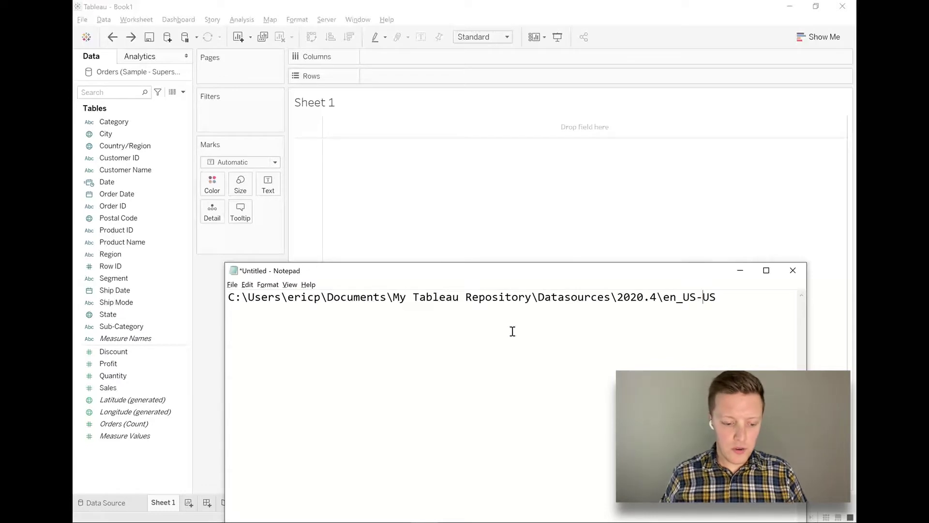
left_click_drag(393, 296, 656, 298)
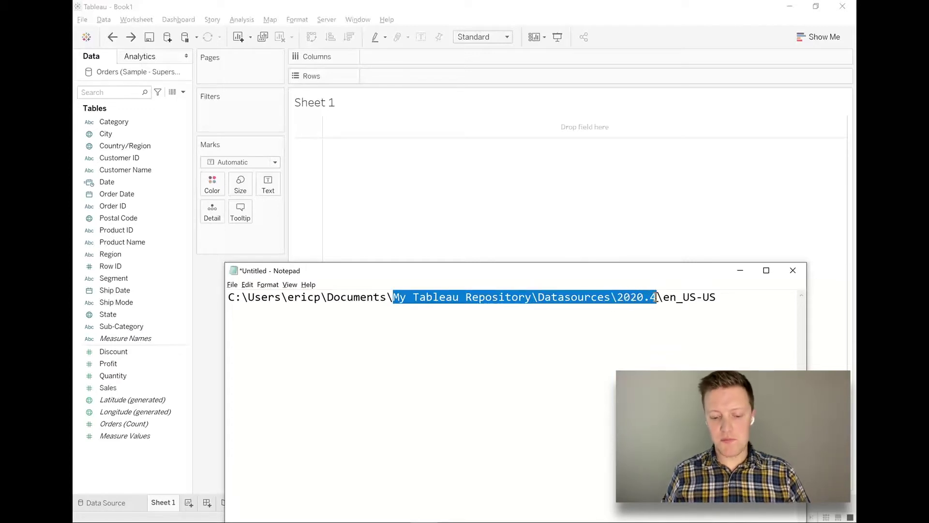
left_click(715, 297)
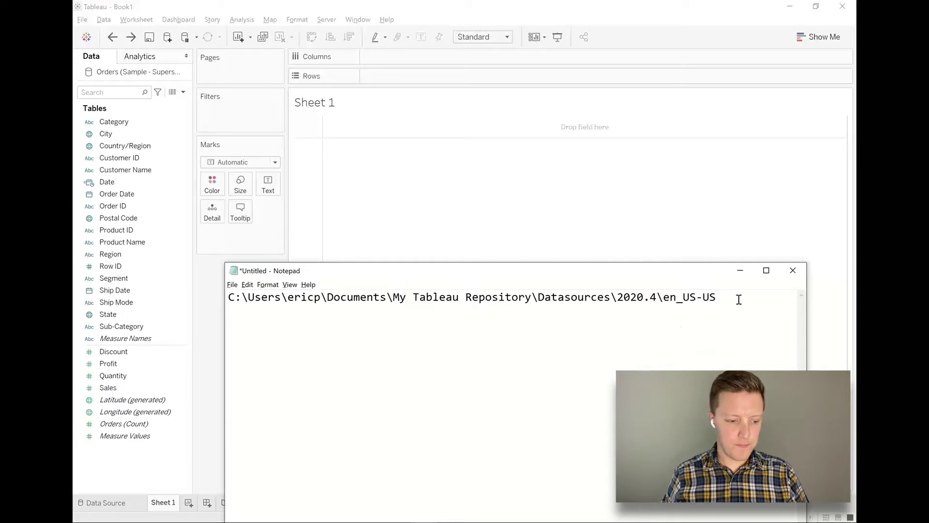
left_click(292, 5)
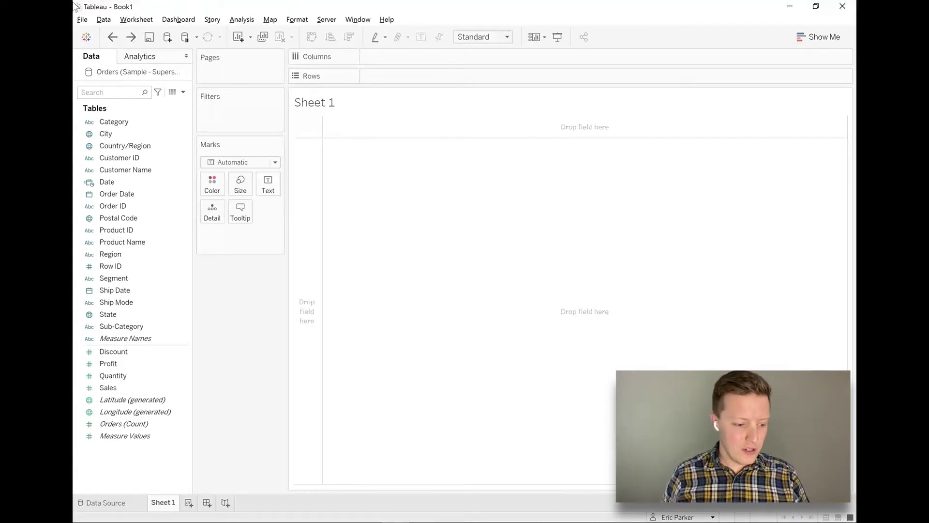
View the Date field's calculation and close it without changes
left_click(114, 183)
right_click(114, 181)
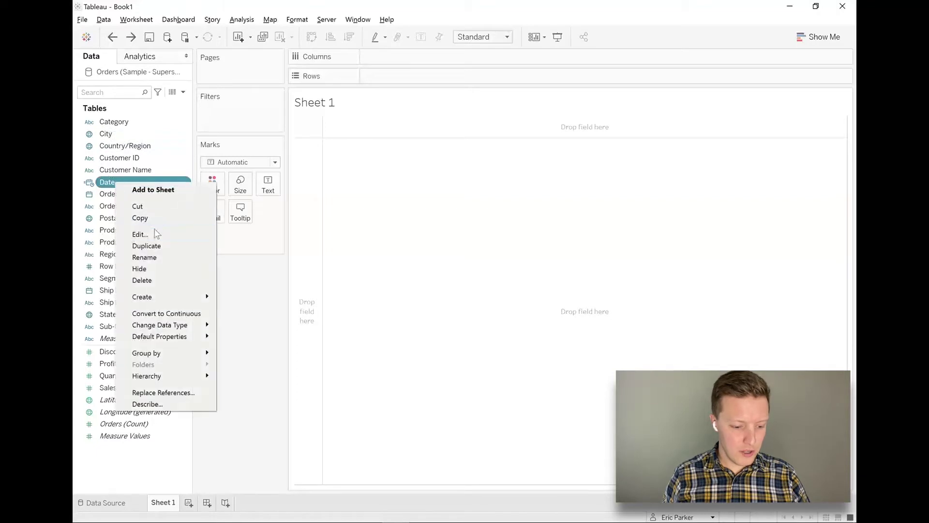
left_click(155, 236)
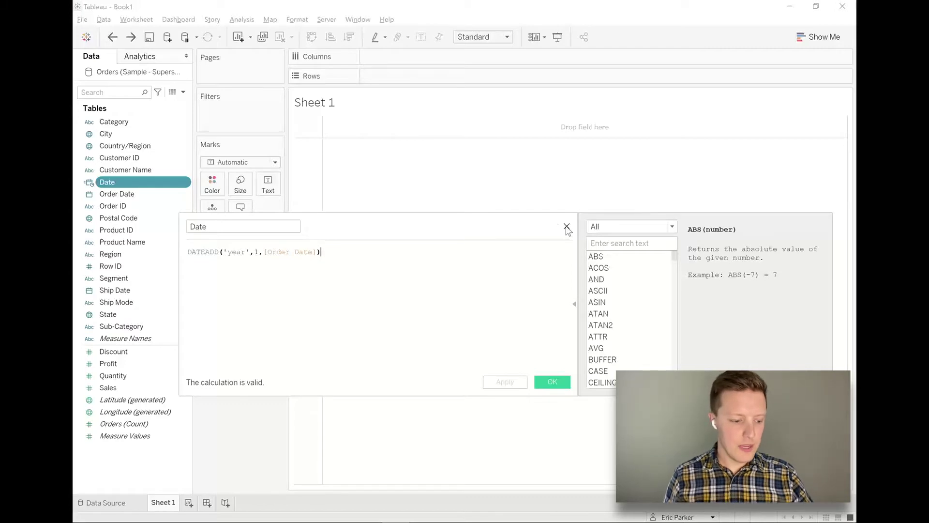
left_click(566, 227)
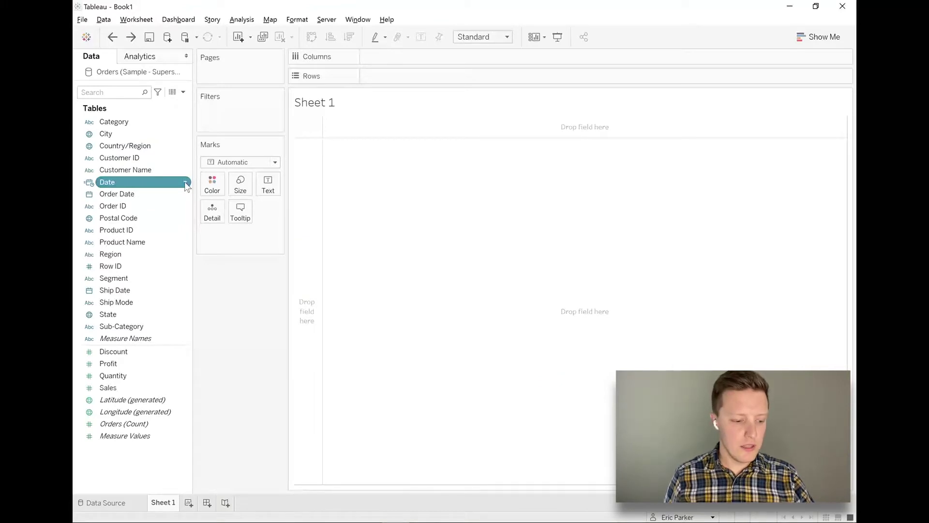
Start a calculated field 'Sales - MTD' with IF DATEDIFF('month',[Date],TODAY()) = 0
left_click(185, 183)
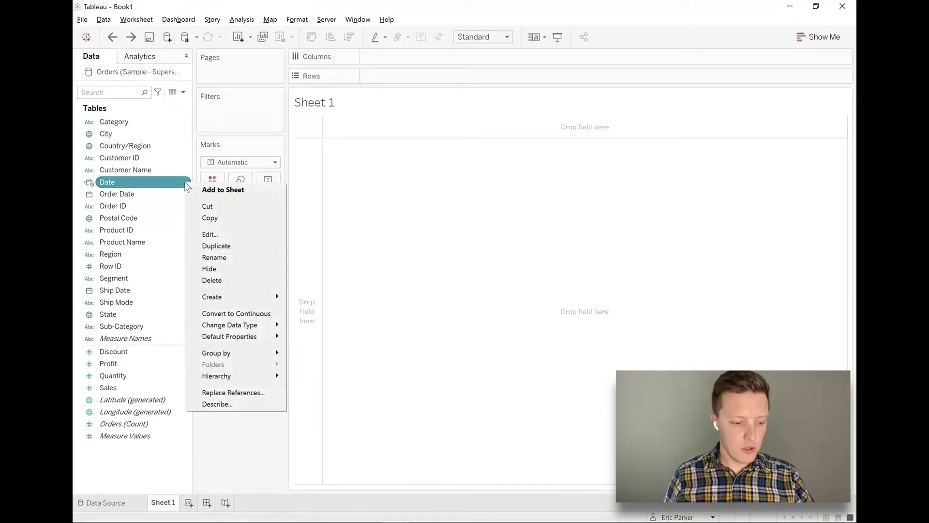
mouse_move(225, 297)
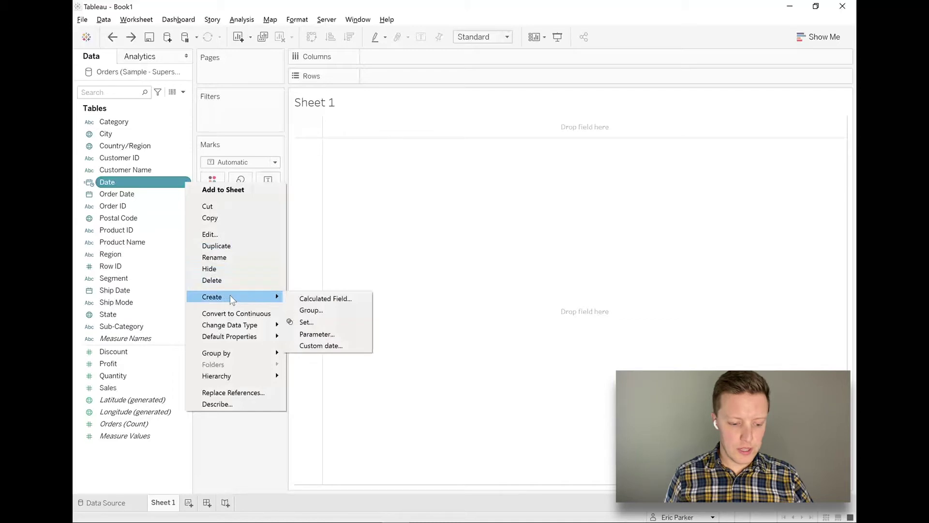
left_click(337, 301)
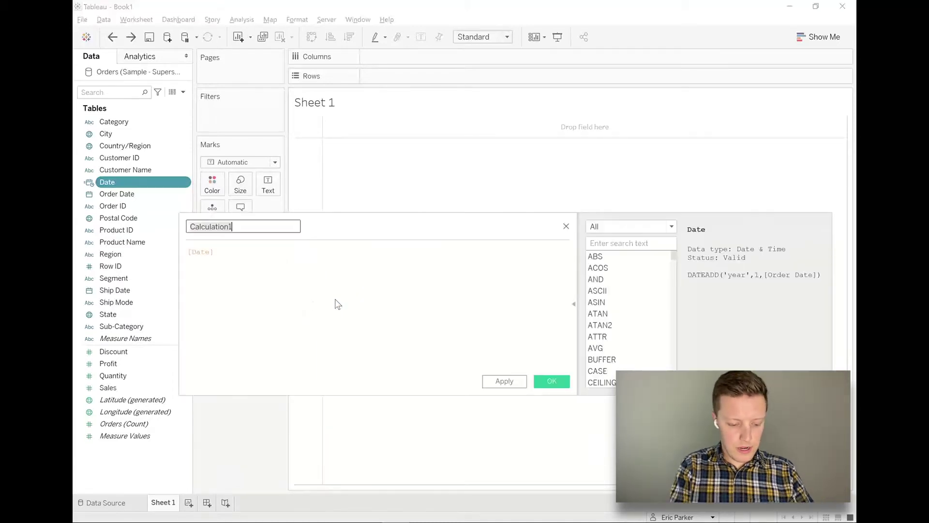
type("Sale")
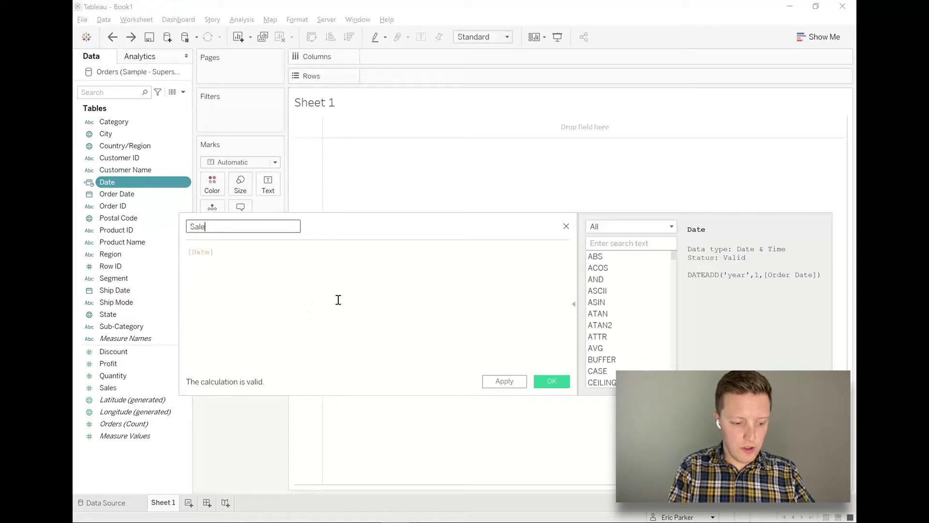
type("s - MTD")
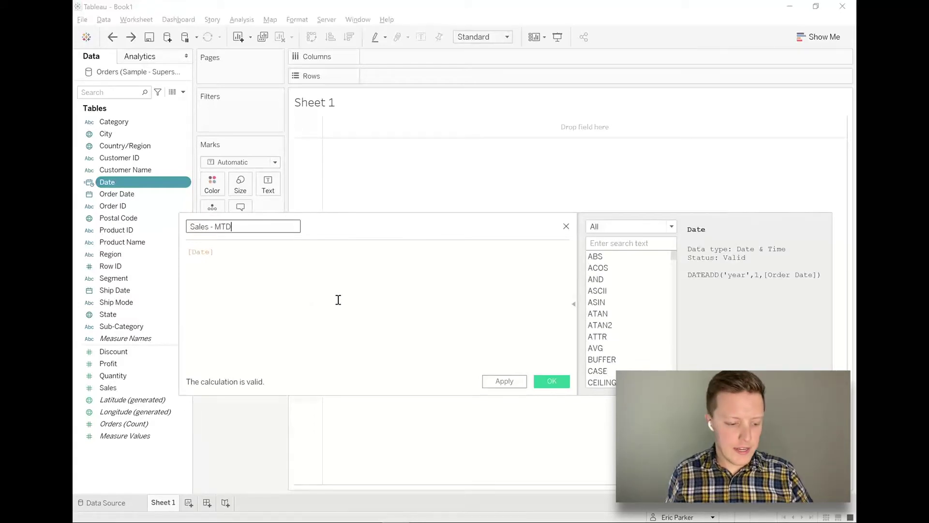
left_click(189, 256)
scroll(239, 274, "up", 2)
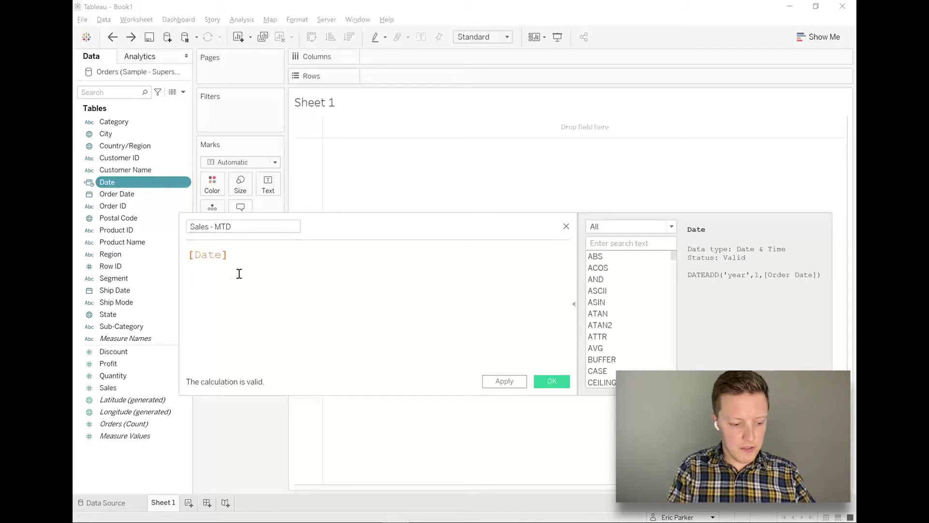
type("IF")
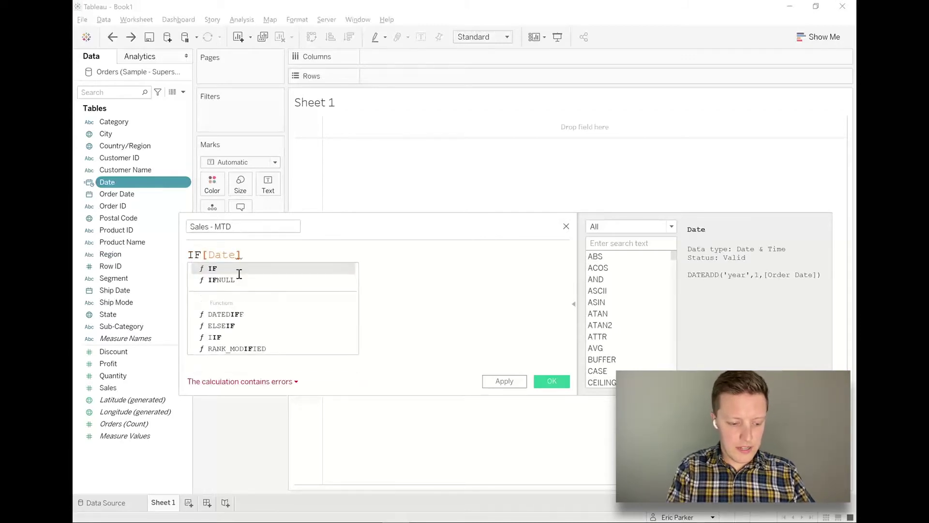
type(" DATEDIFF")
type("('month'")
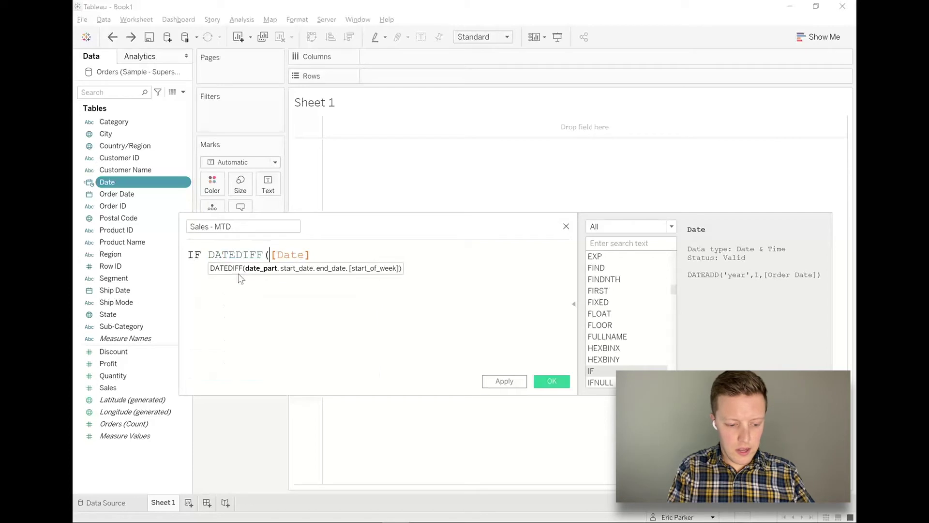
type(",")
left_click(390, 255)
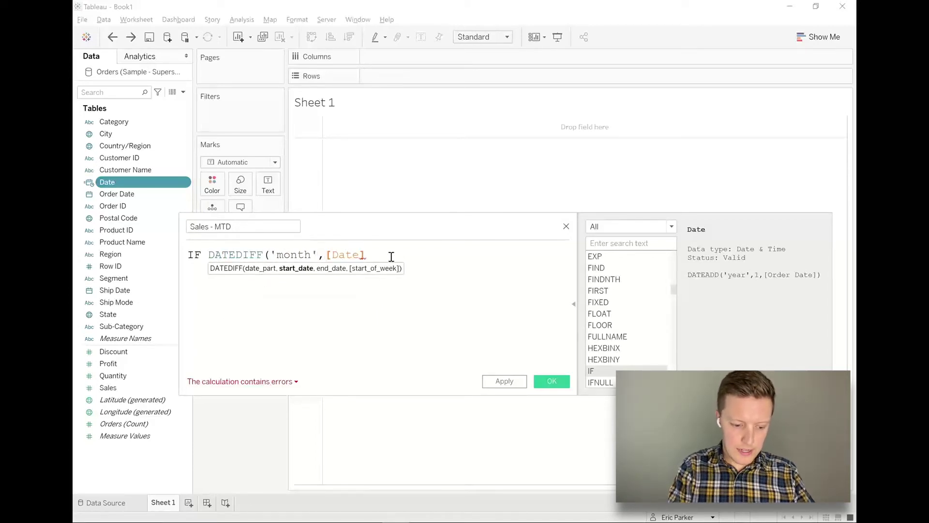
type(",TODAY")
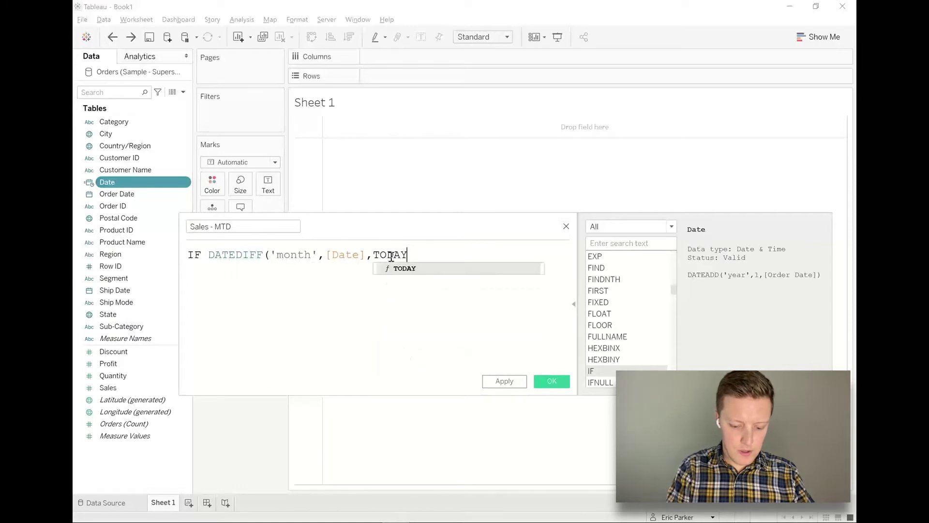
type("()) = ")
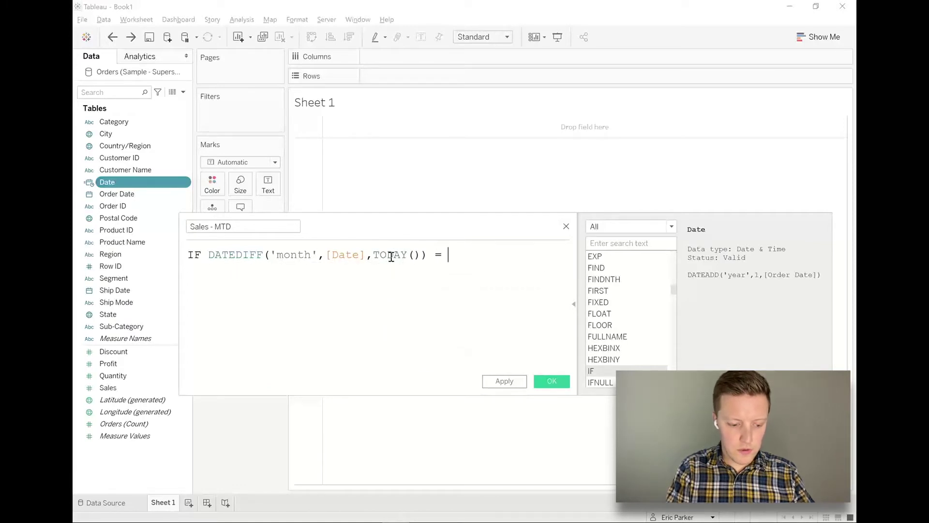
type("0")
Finish the formula with THEN [Sales] END on new lines
key("Return")
type("THEN sa")
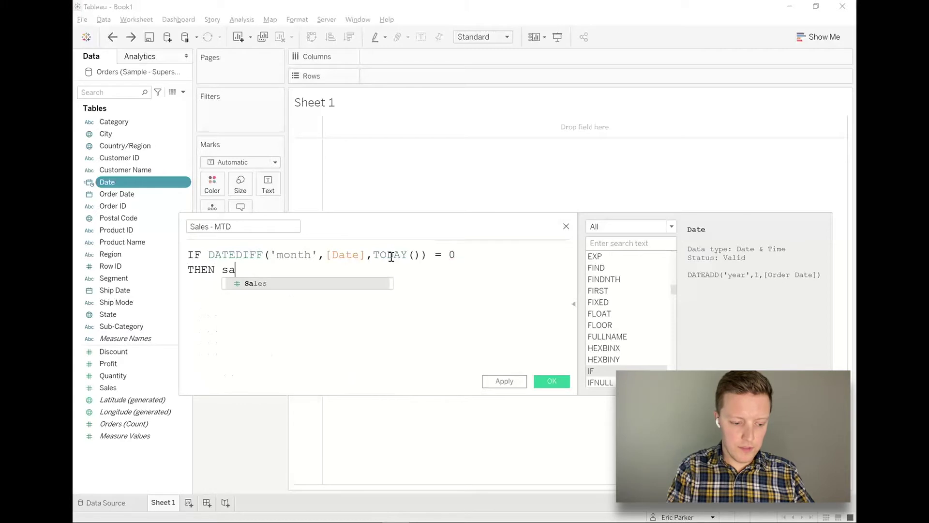
key("Return")
key("Return")
type("END")
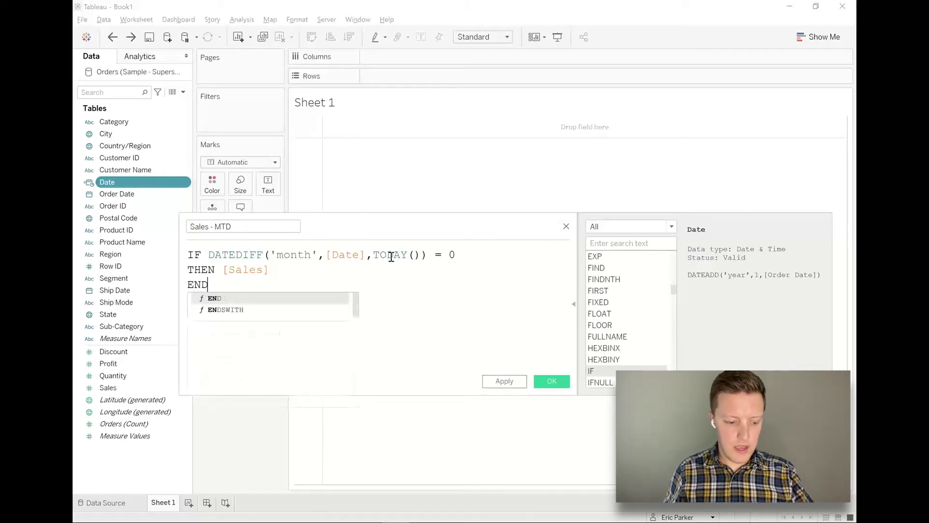
key("Escape")
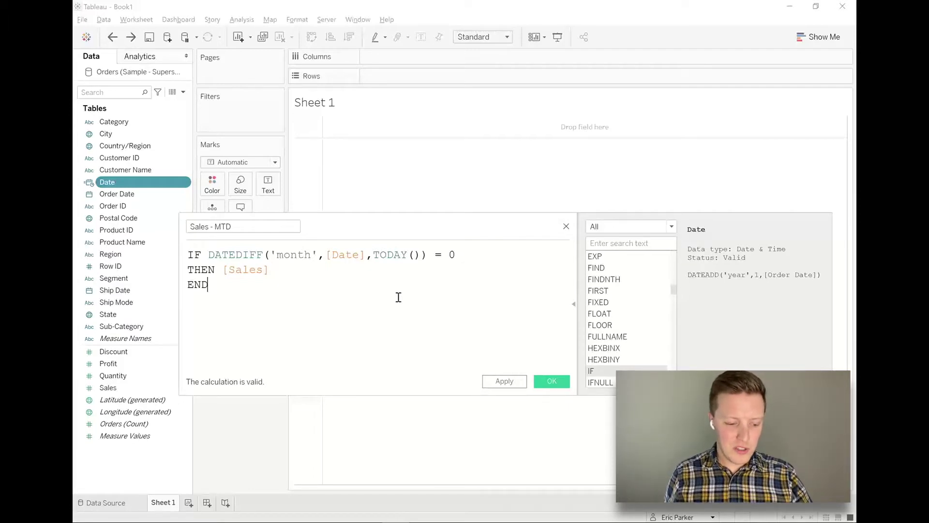
Add the condition AND [Date] <= TODAY() and save the Sales - MTD calculation
left_click(486, 254)
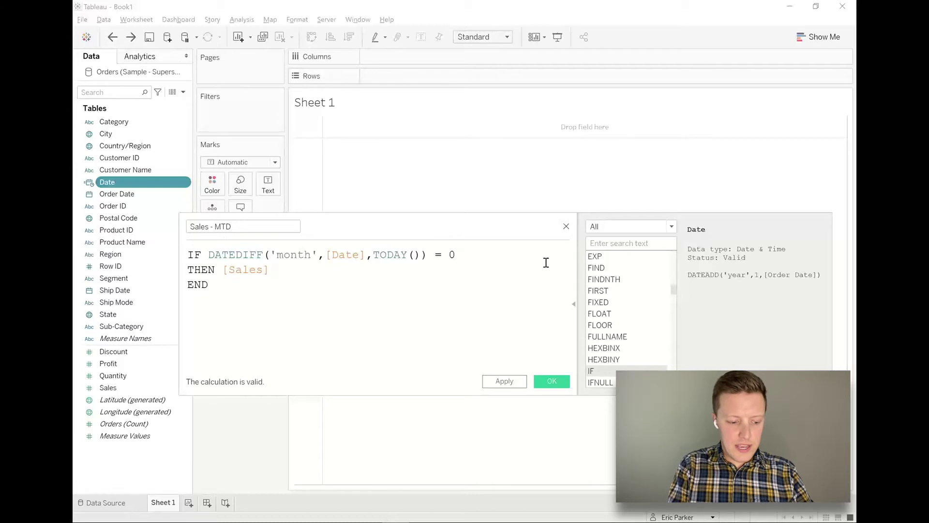
key("Return")
type("AND ")
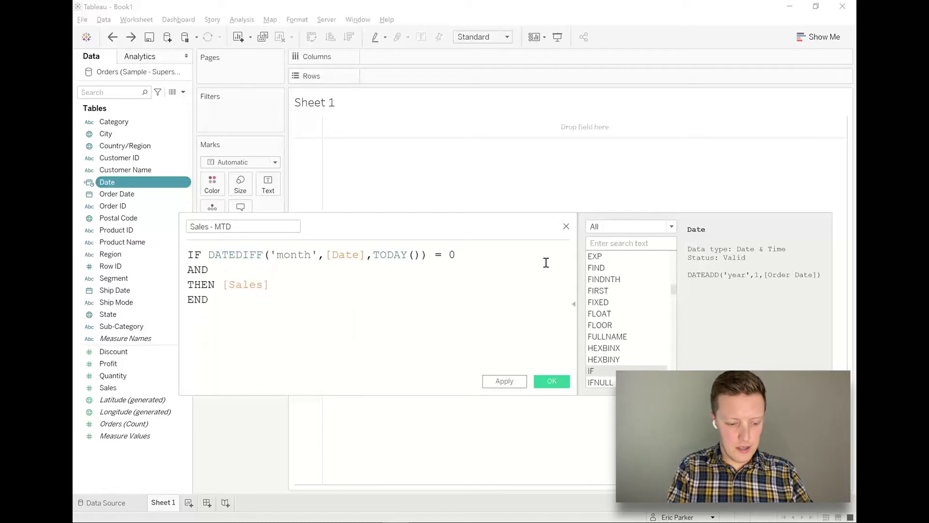
type("date")
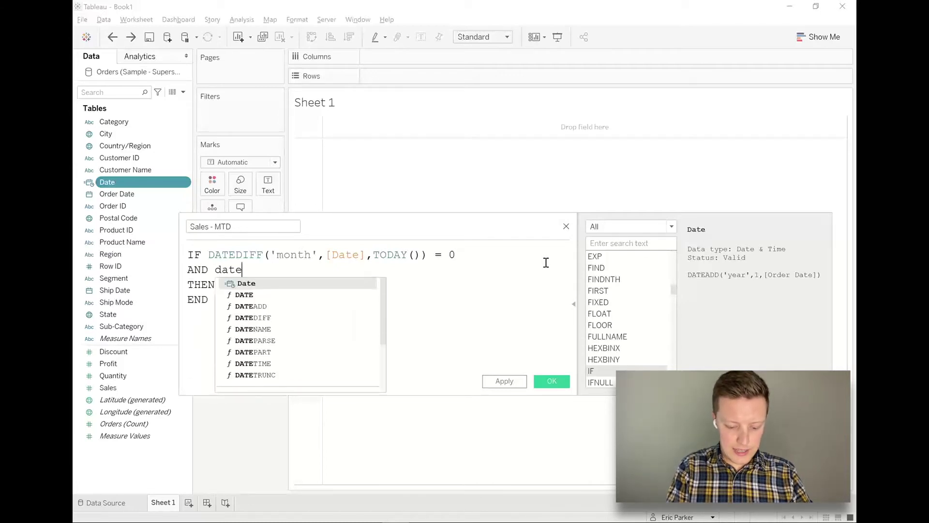
key("Return")
type("<= ")
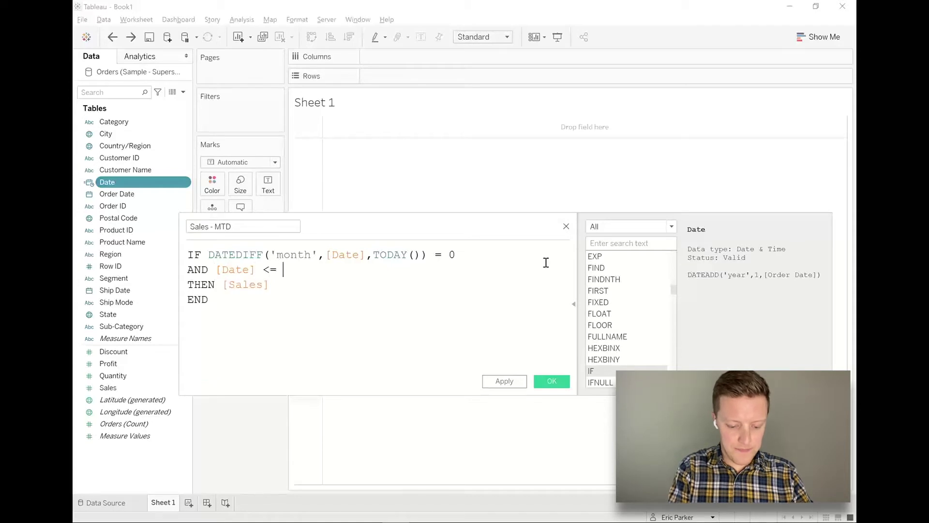
type("TODAY()")
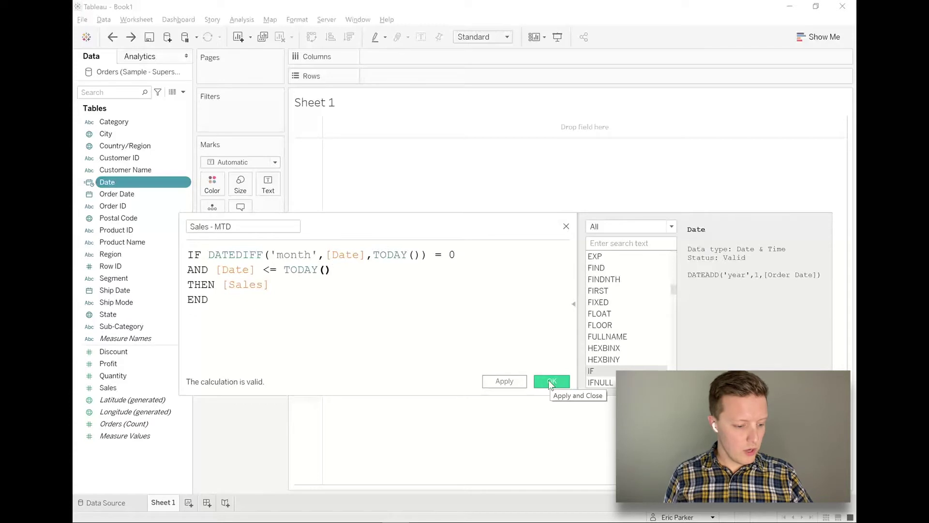
left_click(550, 382)
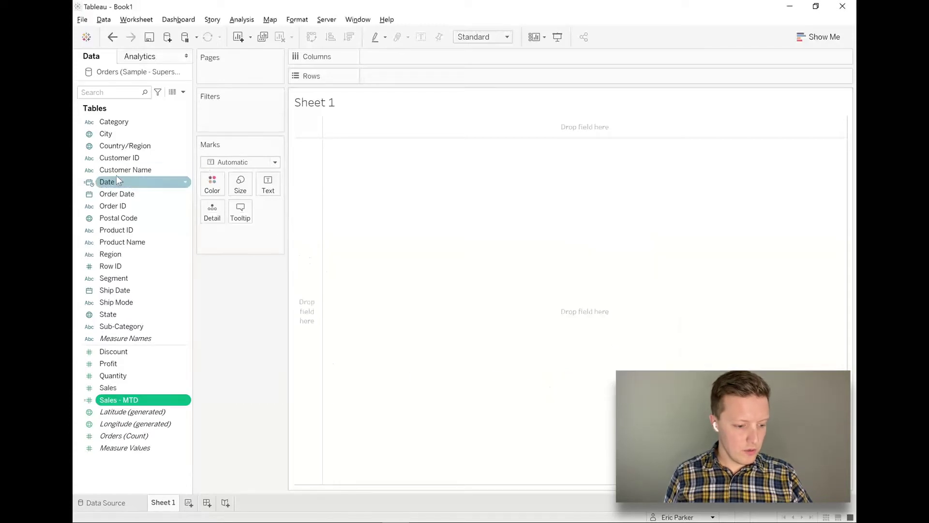
Cancel an accidental Date filter, then place Date on Rows as exact MDY(Date) values
left_click_drag(117, 181, 209, 109)
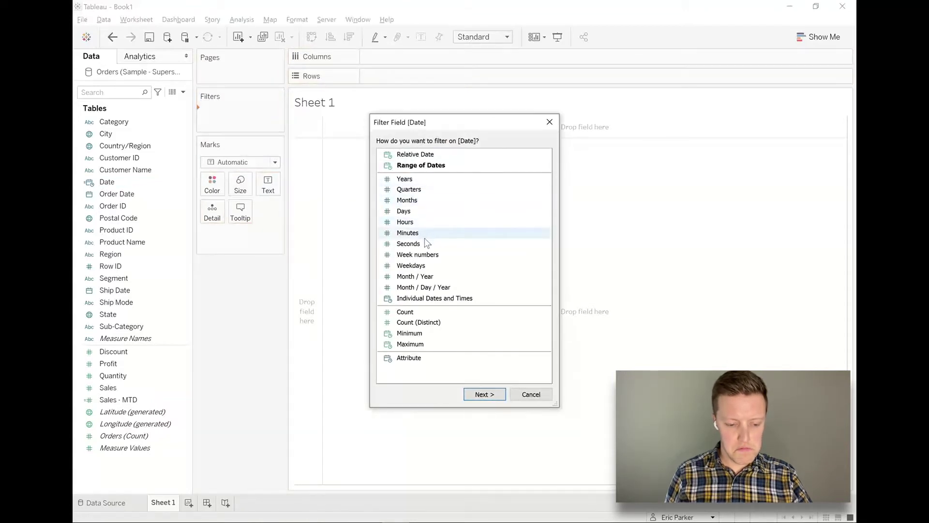
left_click(548, 121)
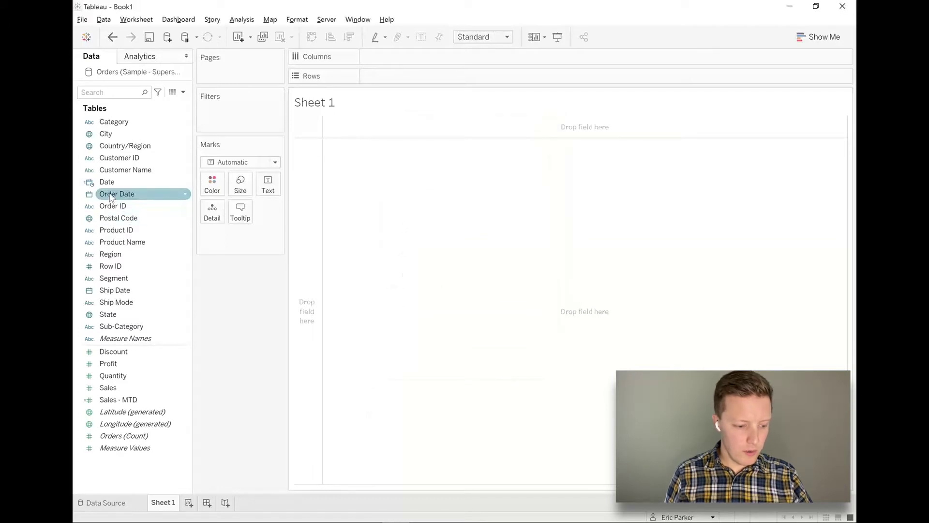
left_click(109, 194)
left_click_drag(109, 180, 424, 80)
left_click(412, 244)
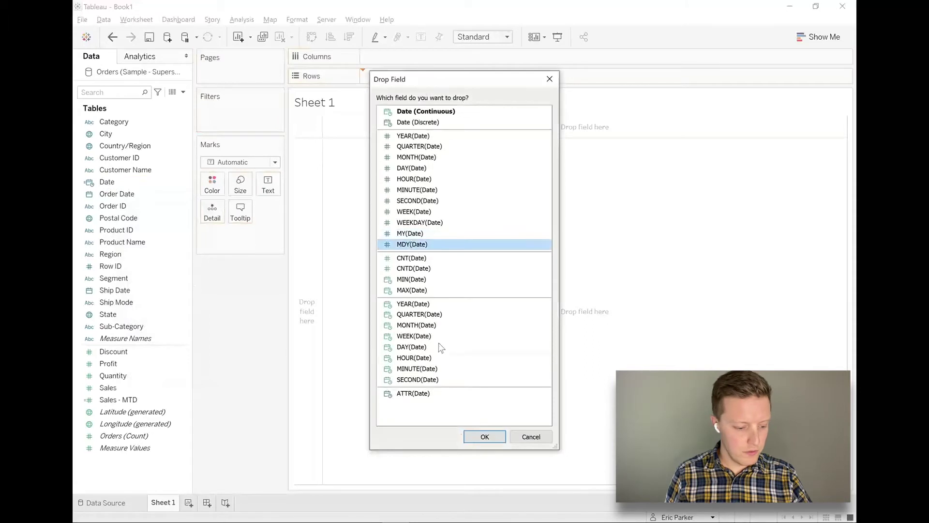
left_click(474, 437)
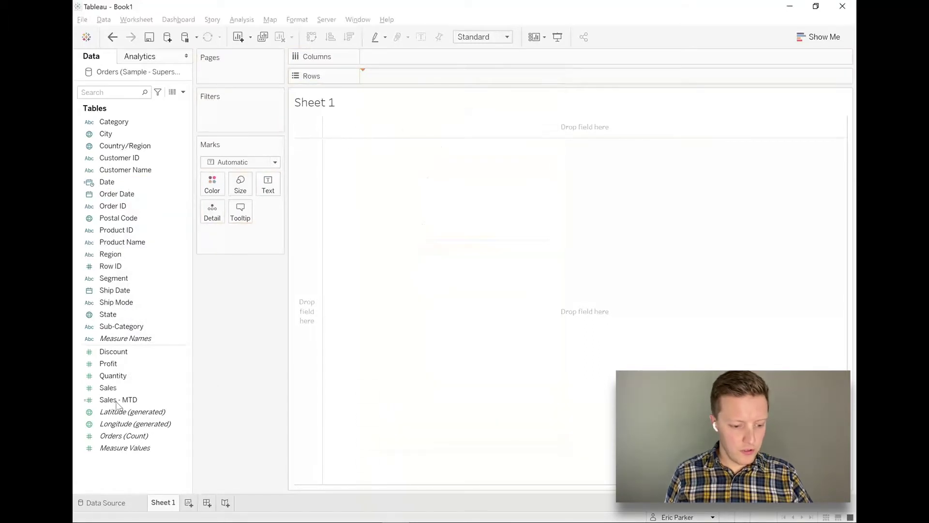
Put Sales - MTD on Text and scroll the table to confirm values appear only for March 2021
left_click_drag(117, 402, 273, 184)
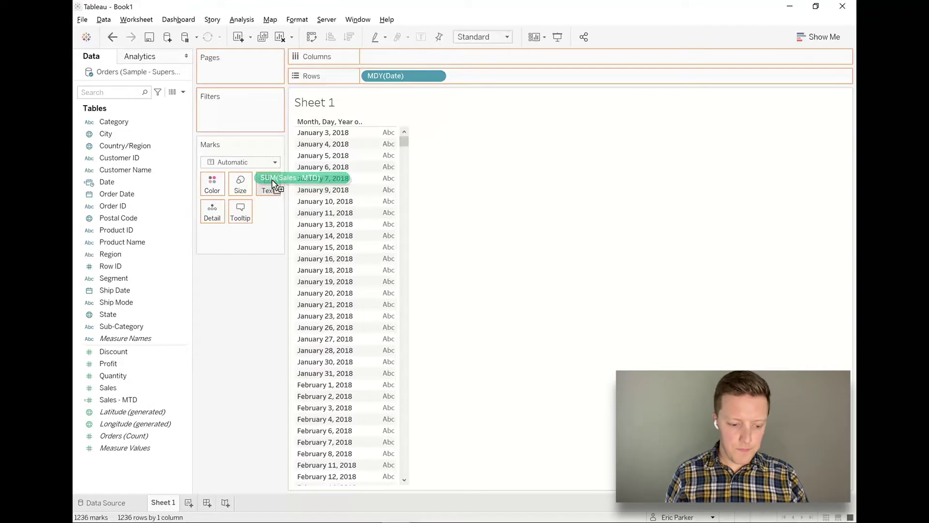
left_click_drag(273, 183, 272, 179)
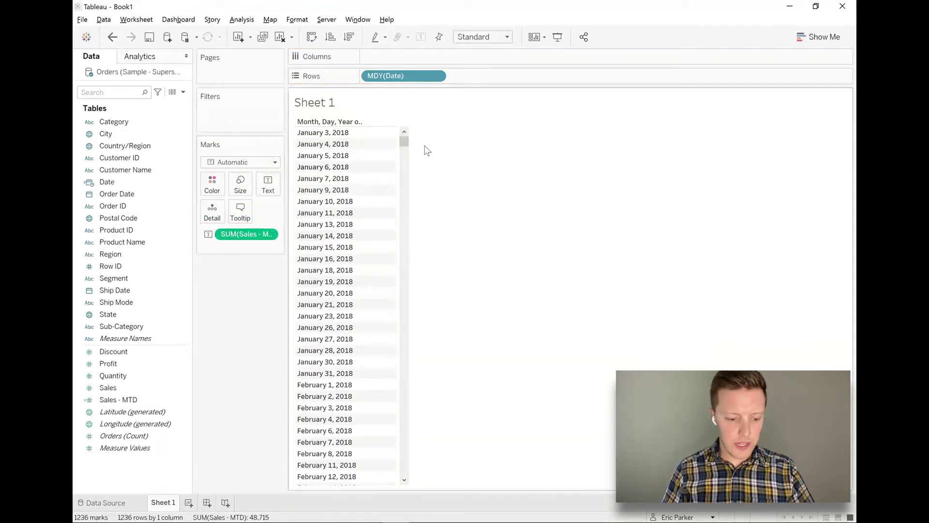
left_click_drag(401, 139, 409, 401)
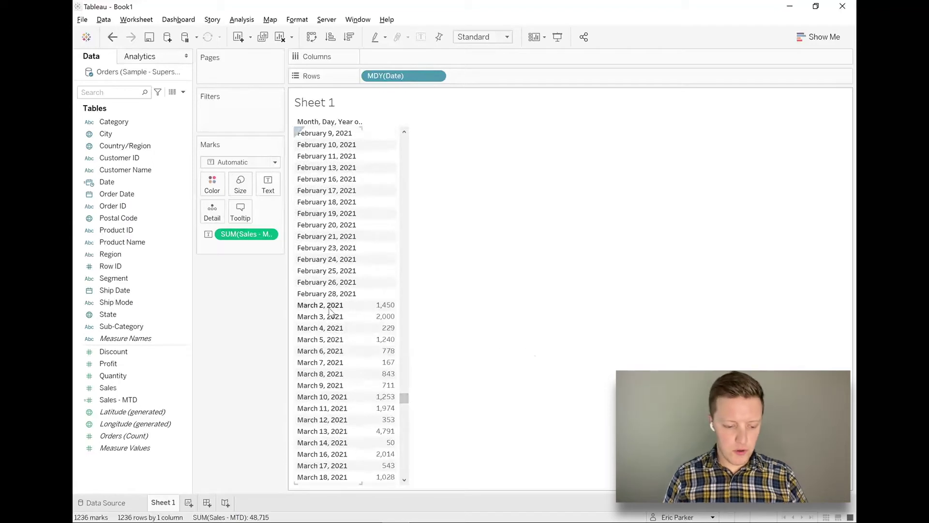
mouse_move(367, 314)
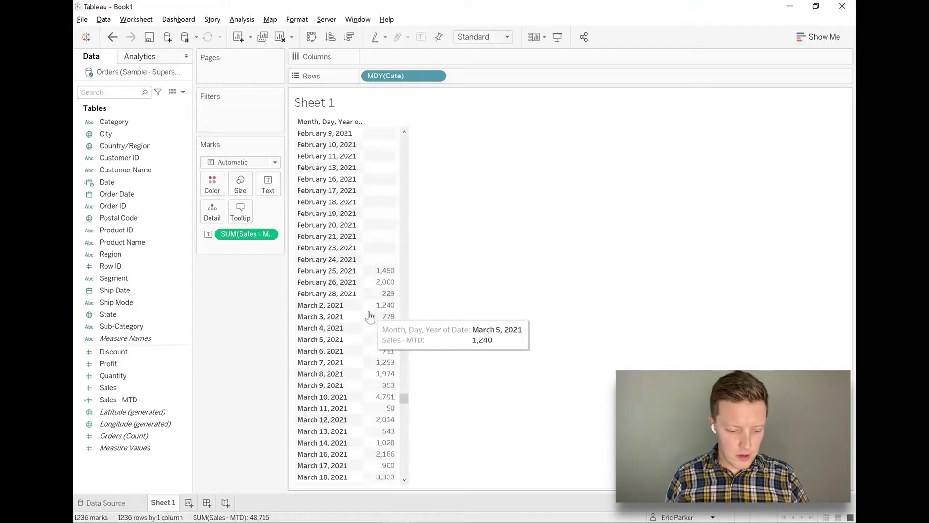
scroll(370, 315, "down", 5)
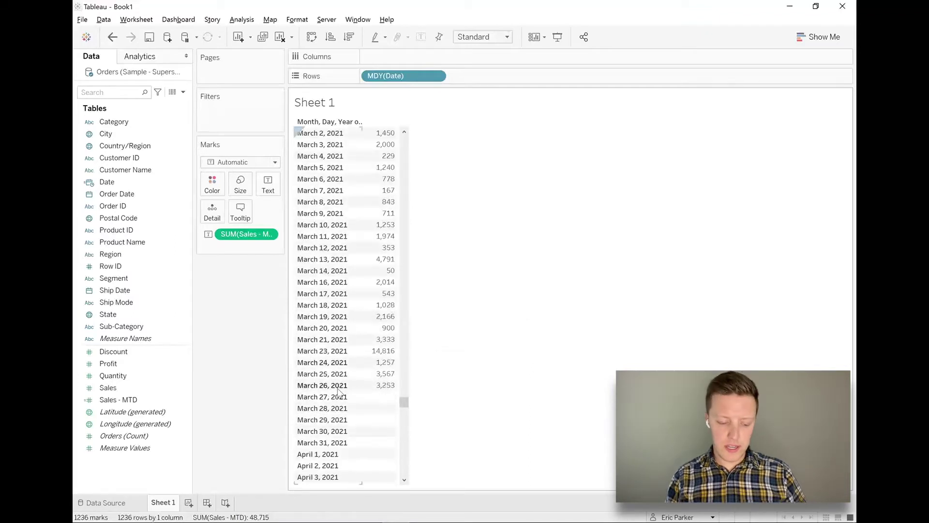
mouse_move(385, 388)
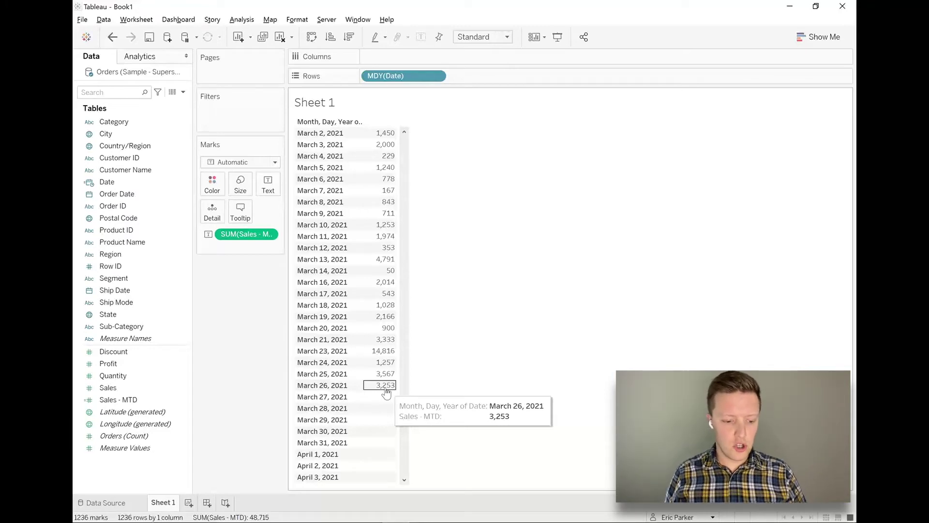
scroll(382, 387, "up", 8)
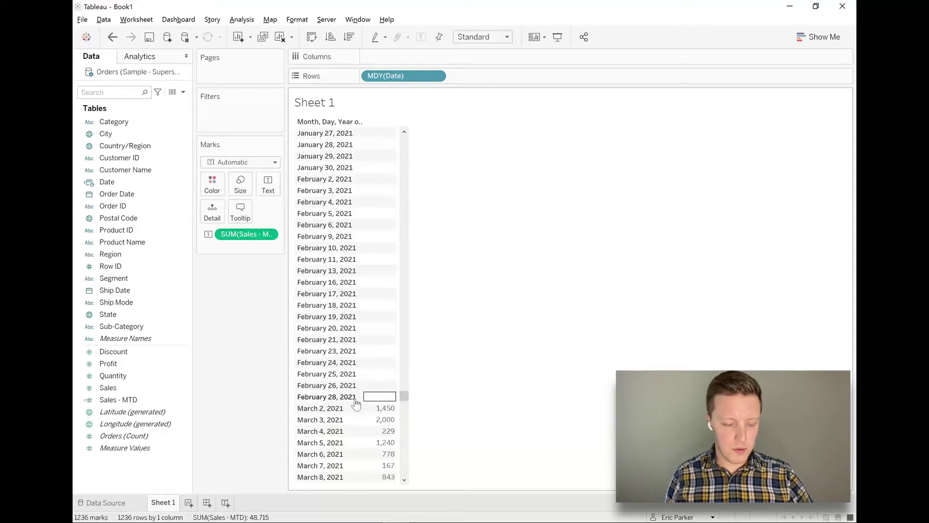
mouse_move(372, 403)
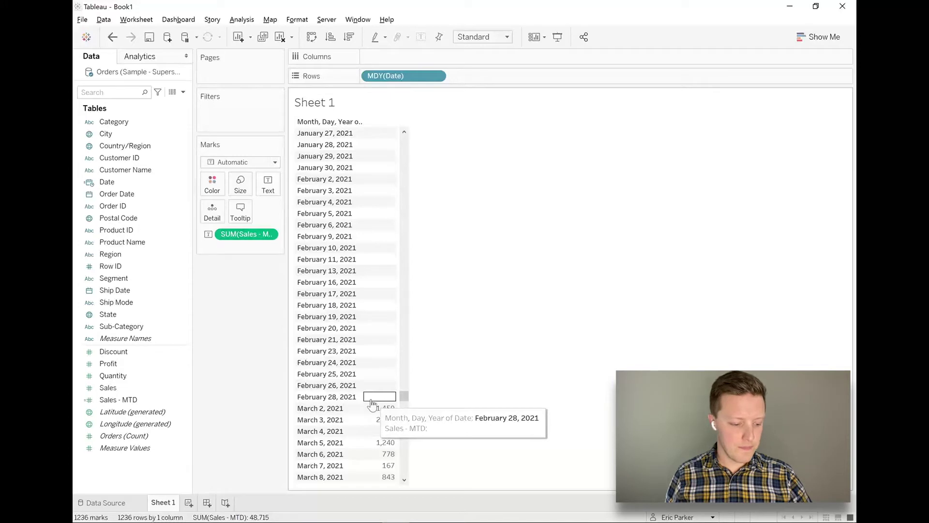
left_click(148, 402)
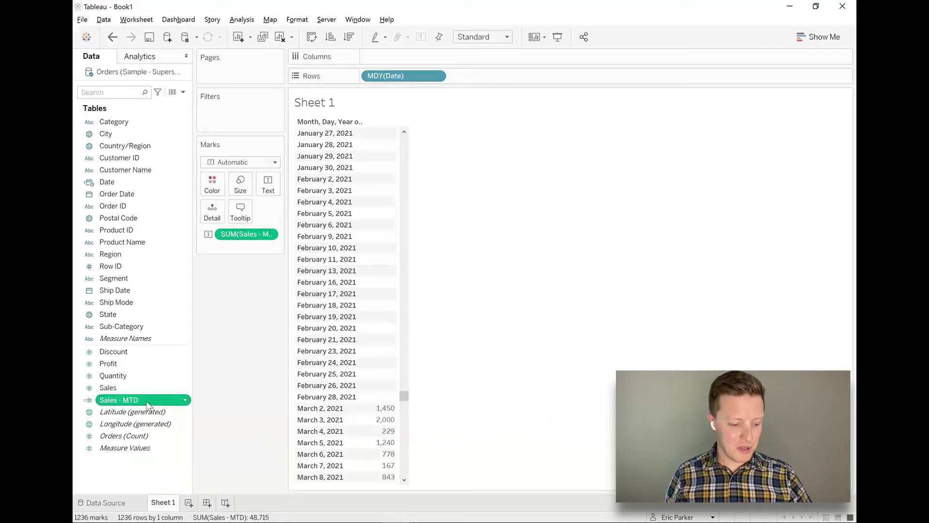
Duplicate the Sales - MTD field and select the resulting Sales - MTD (copy)
right_click(174, 402)
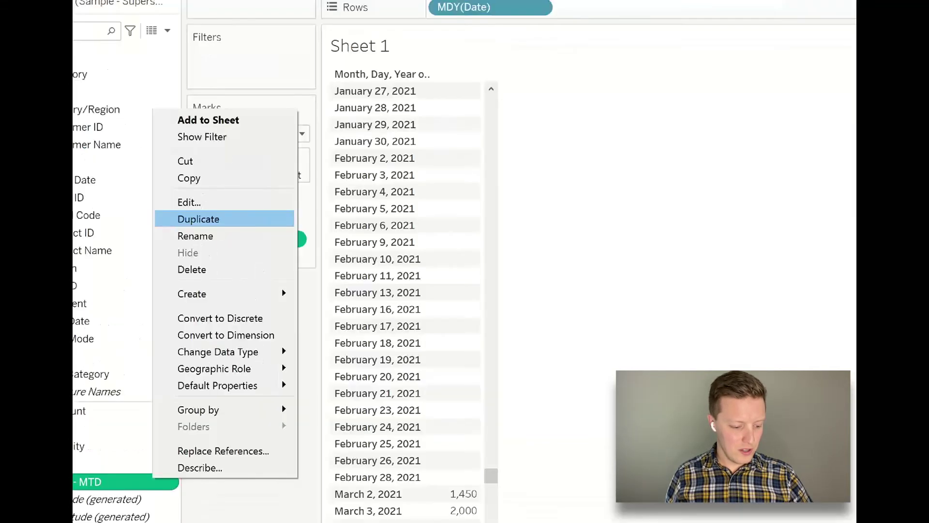
mouse_move(166, 431)
left_mouse_down()
mouse_move(74, 440)
mouse_move(155, 474)
mouse_move(264, 471)
mouse_move(167, 417)
left_mouse_up()
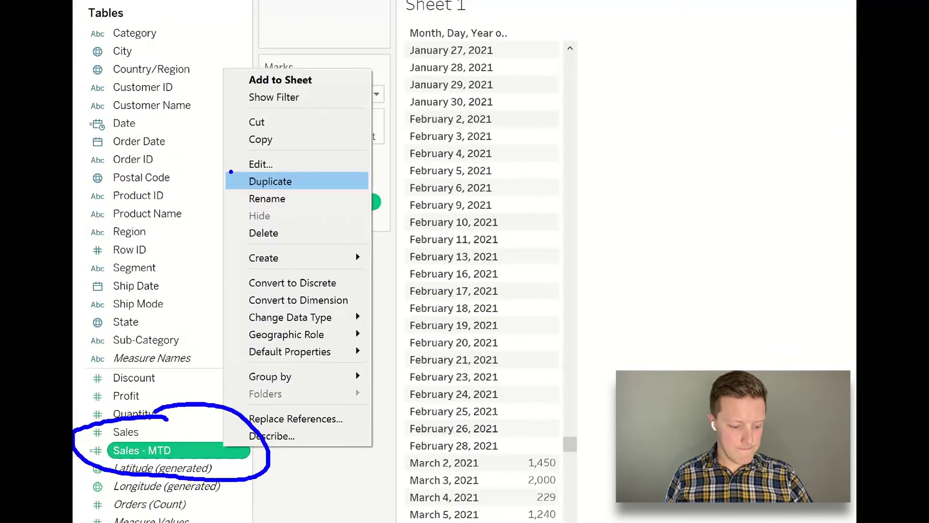
mouse_move(237, 170)
left_mouse_down()
mouse_move(203, 178)
mouse_move(237, 188)
left_mouse_up()
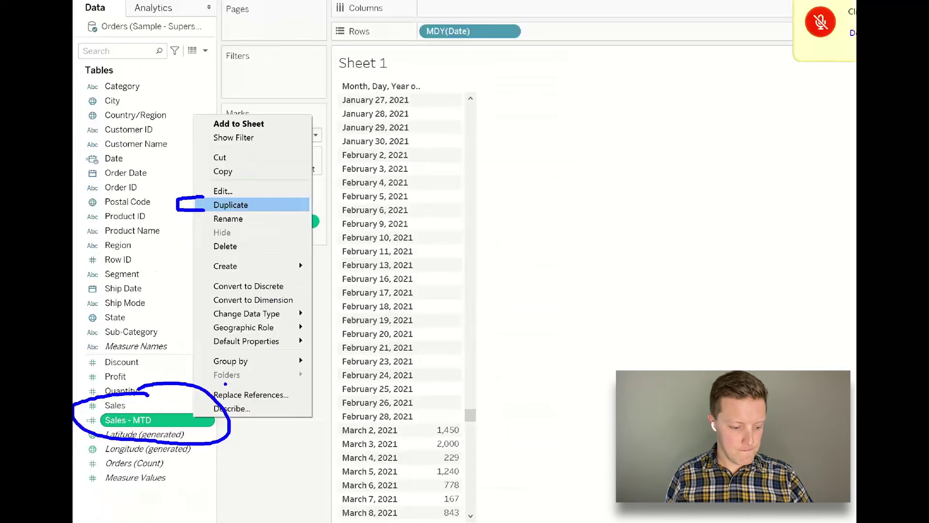
key("Escape")
right_click(150, 402)
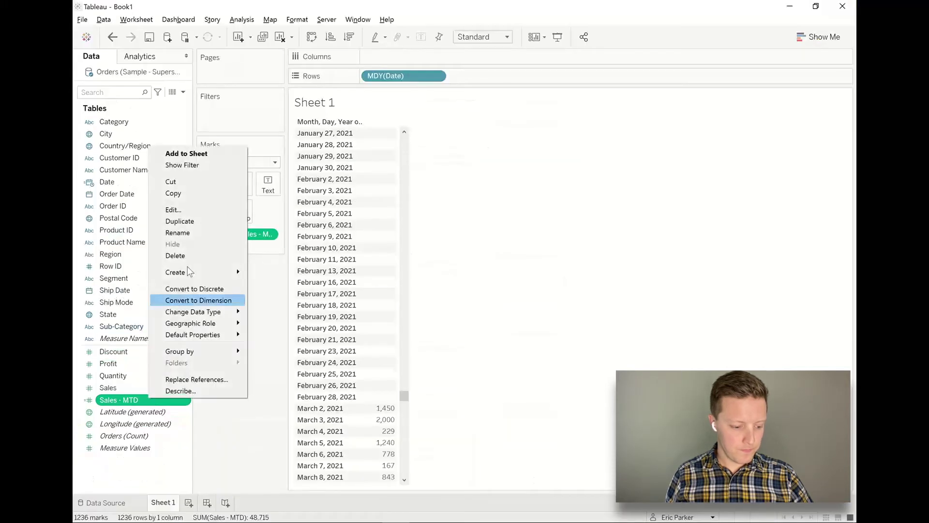
left_click(187, 224)
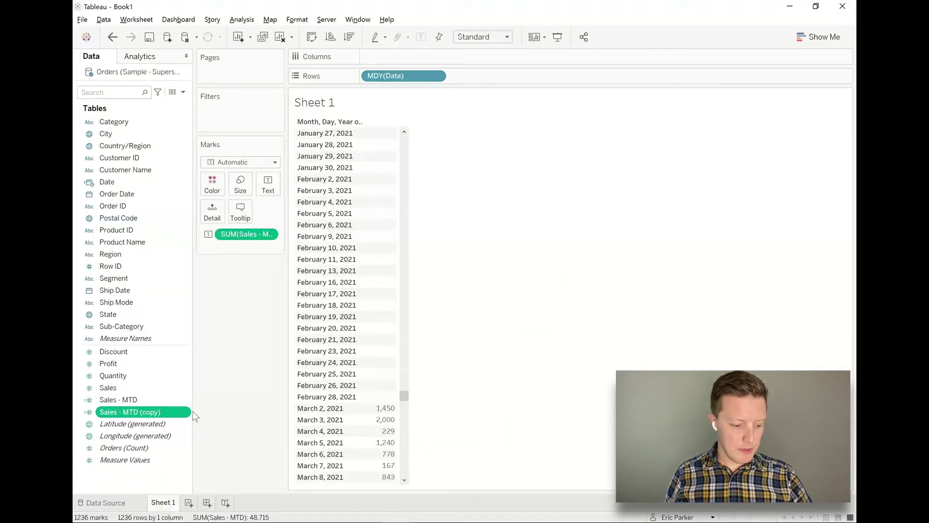
left_click(153, 415)
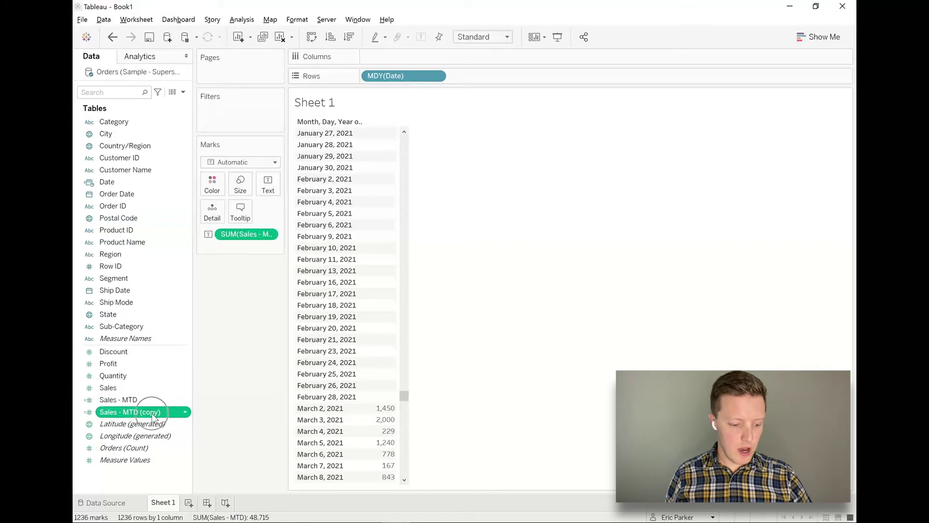
left_click(185, 412)
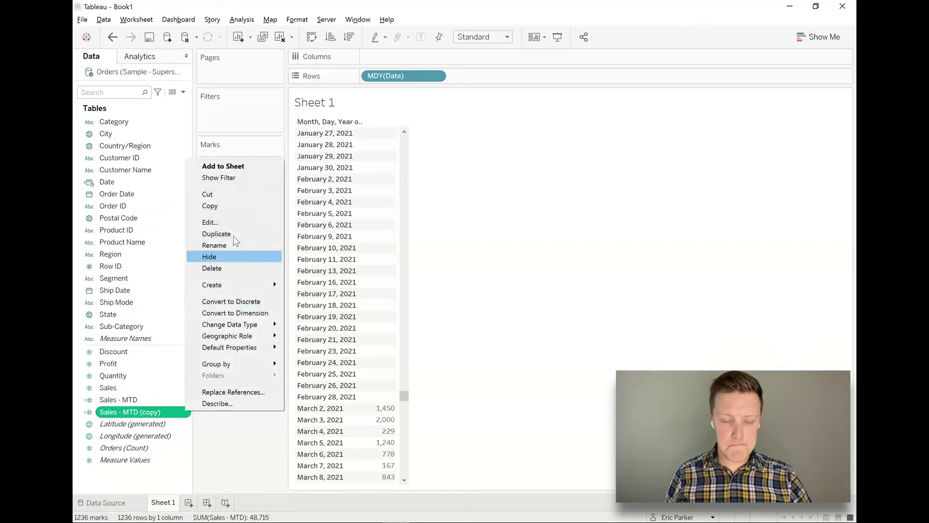
Rename the copied calculation to Sales - PMTD
left_click(234, 222)
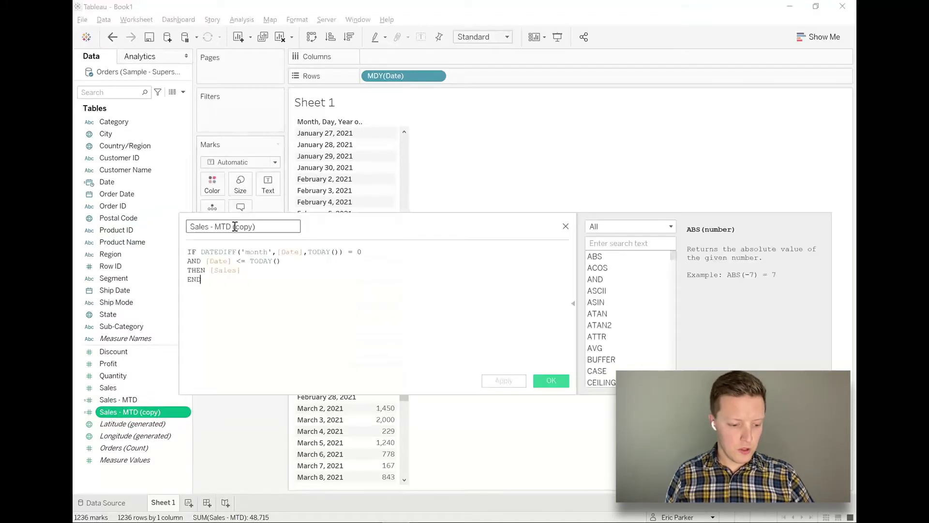
left_click_drag(217, 226, 310, 223)
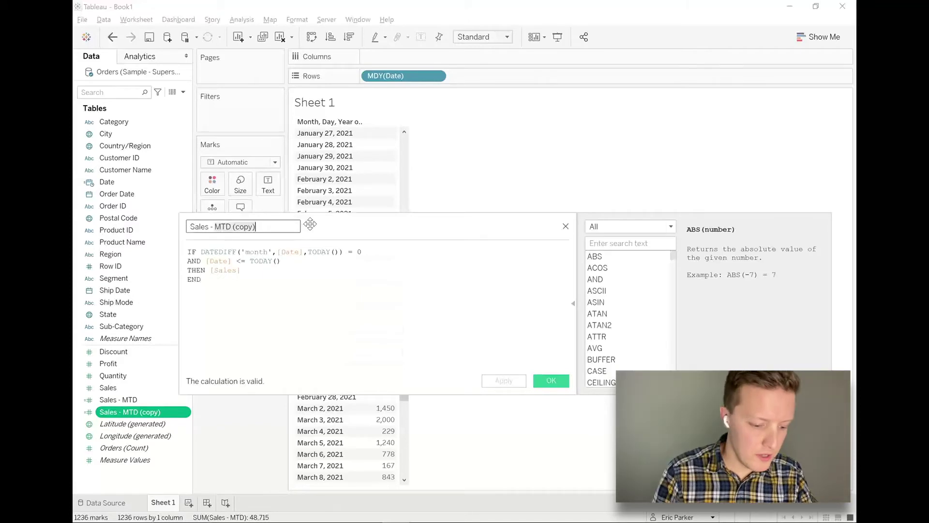
type("PMTD")
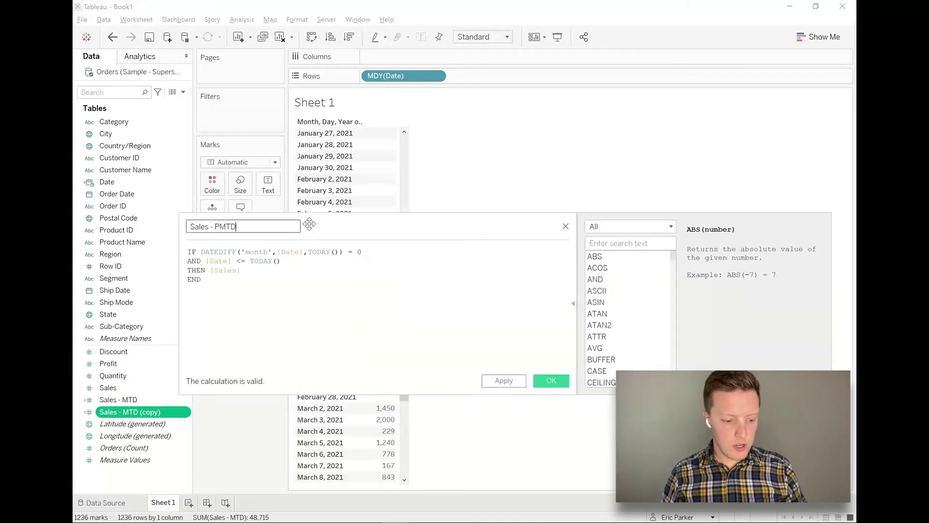
Change the DATEDIFF('month',[Date],TODAY()) condition from = 0 to = 1
scroll(374, 305, "up", 1)
scroll(373, 305, "up", 4)
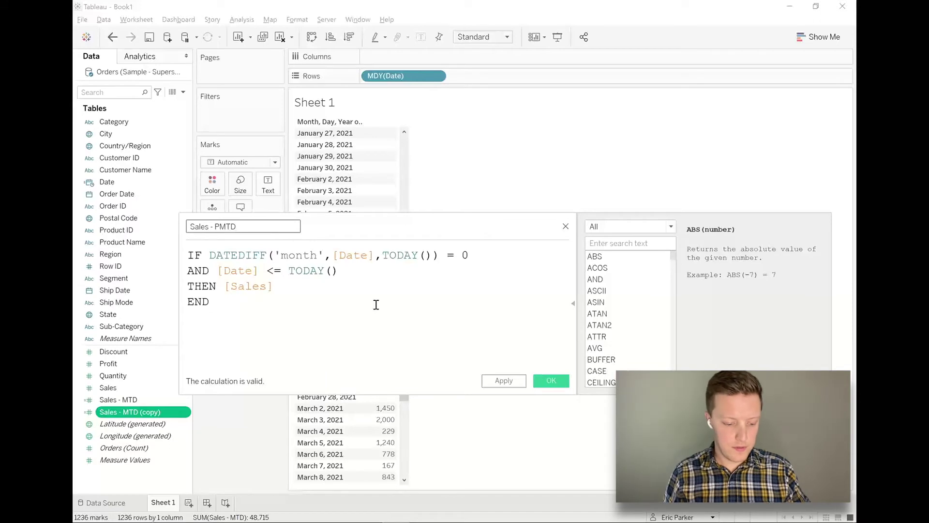
left_click(499, 250)
key("BackSpace")
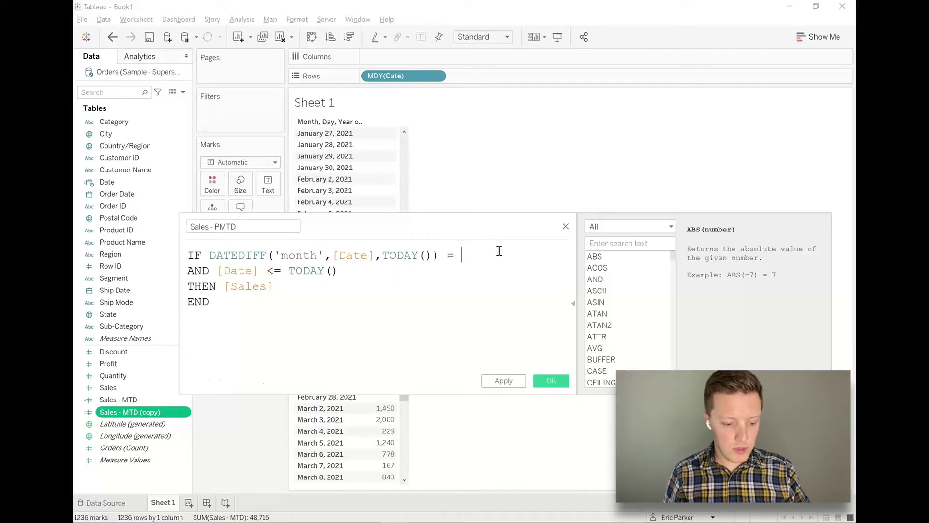
type("1")
left_click(312, 255)
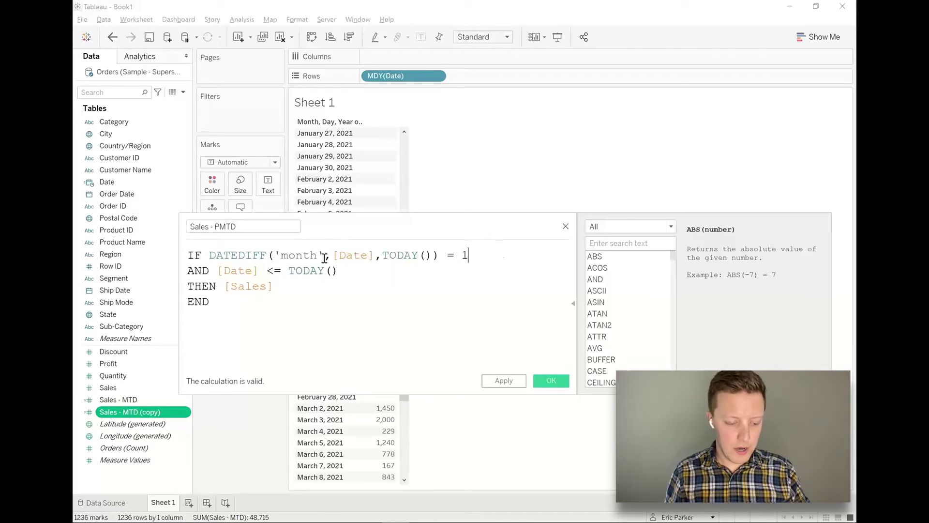
double_click(299, 257)
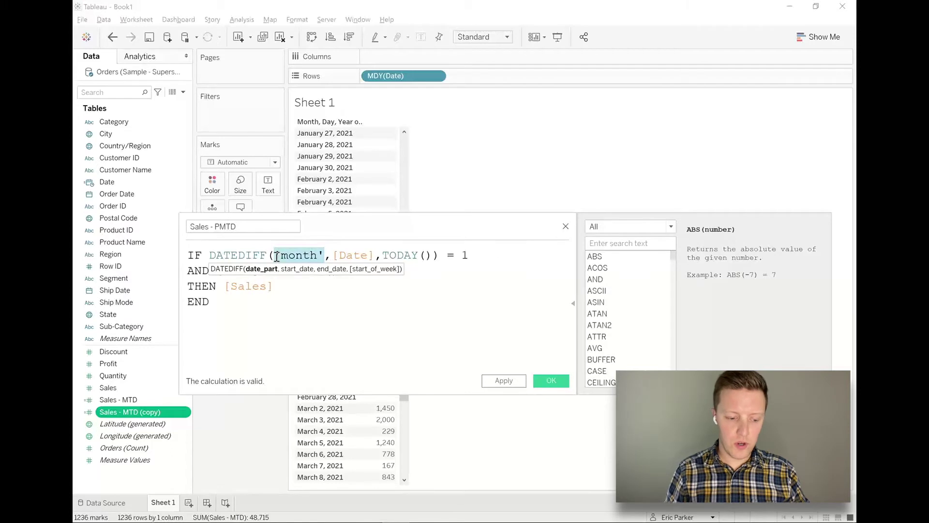
left_click(510, 254)
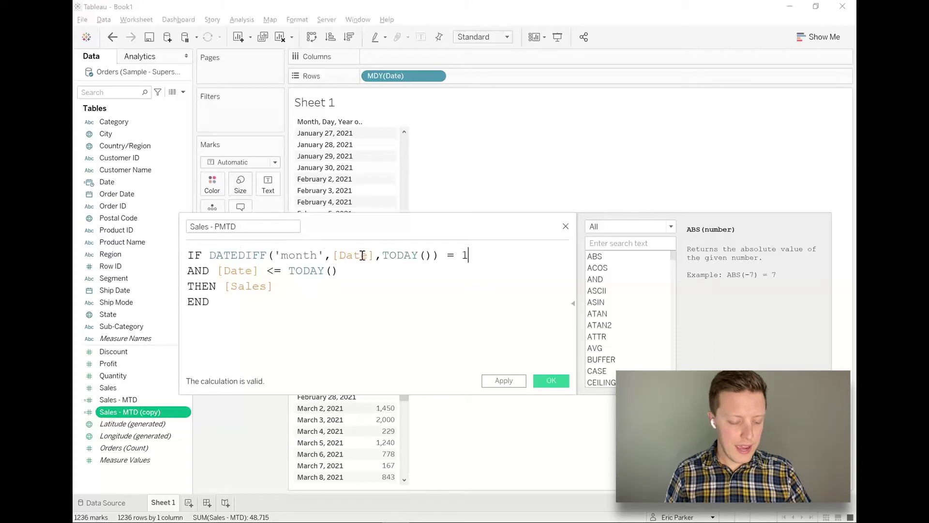
left_click(218, 271)
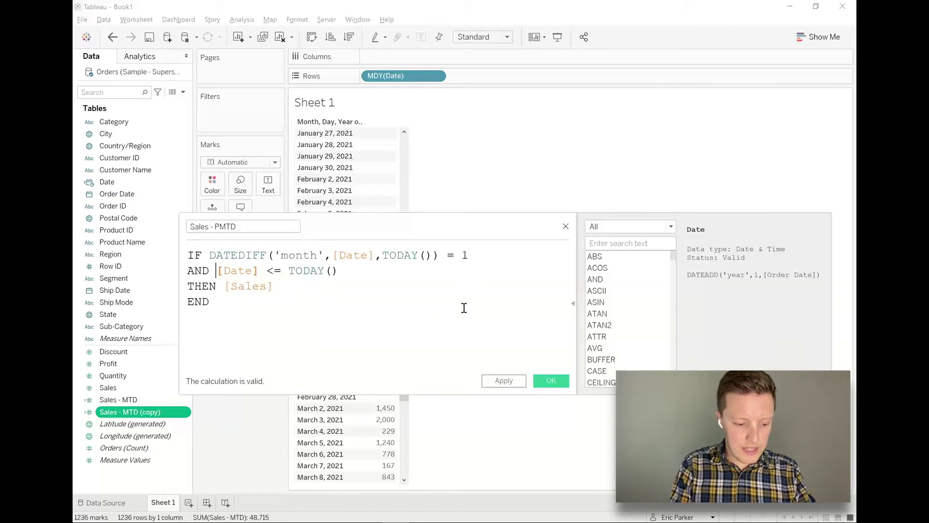
Wrap line two as AND DAY([Date]) <= DAY(TODAY())
type("DAY(")
key("Right")
key("Right")
key("Right")
key("Right")
key("Right")
key("Right")
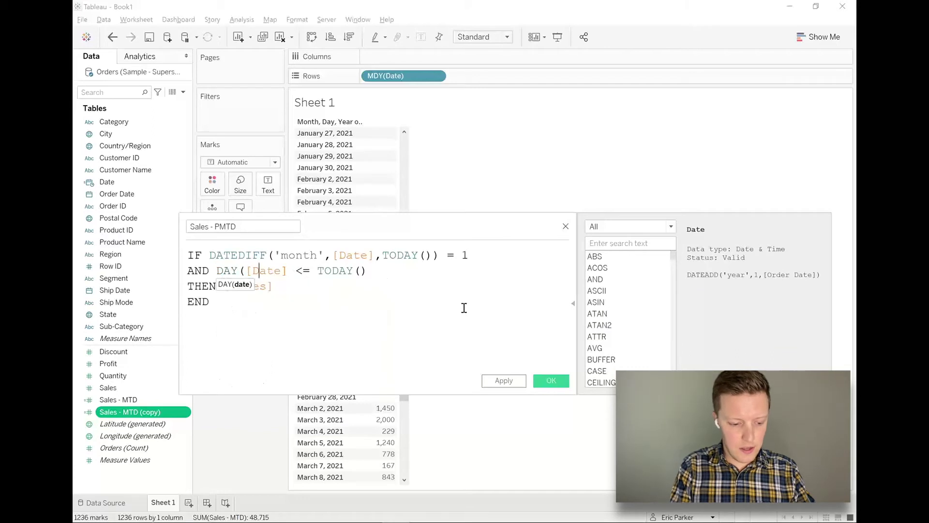
type(")")
key("Right")
key("Right")
key("Right")
key("Right")
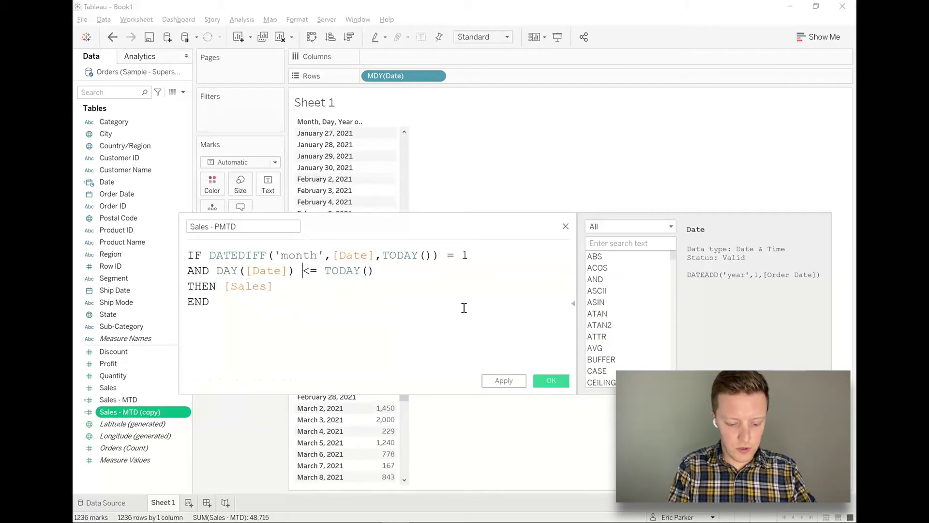
type("DAY(")
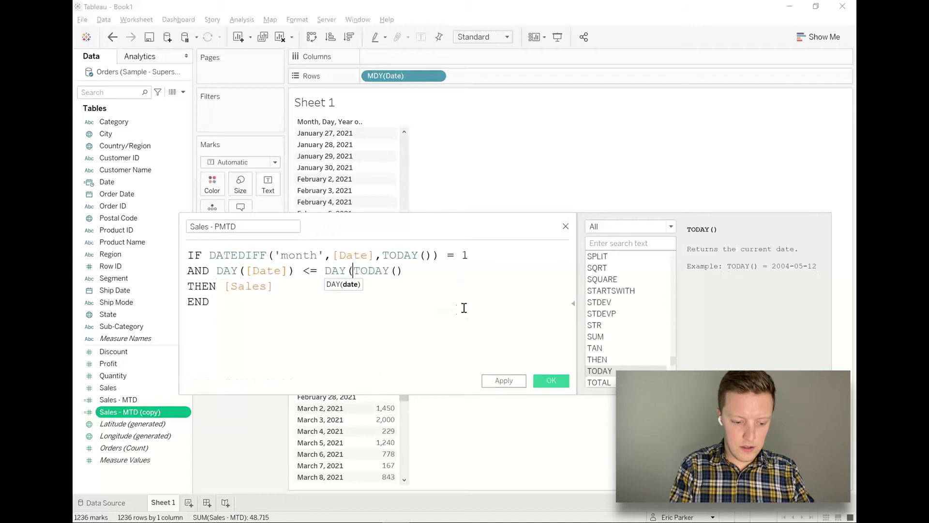
left_click(444, 265)
type(")")
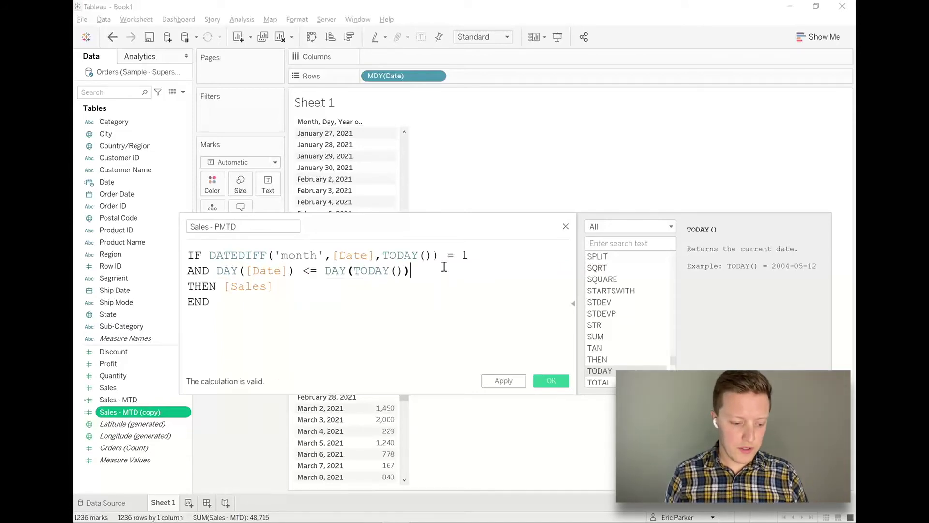
Review the DAY function description and the new DAY terms, then save Sales - PMTD
left_click(230, 270)
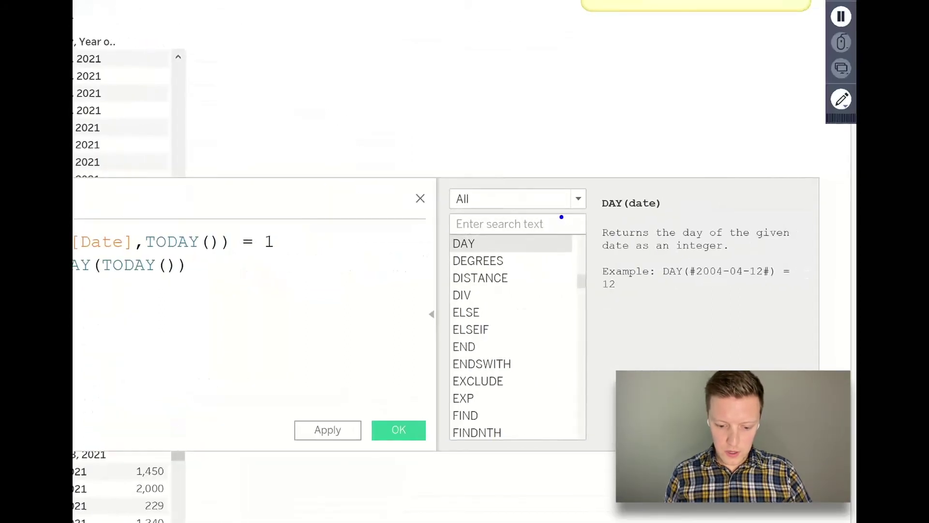
mouse_move(583, 187)
left_mouse_down()
mouse_move(716, 245)
mouse_move(816, 317)
left_mouse_up()
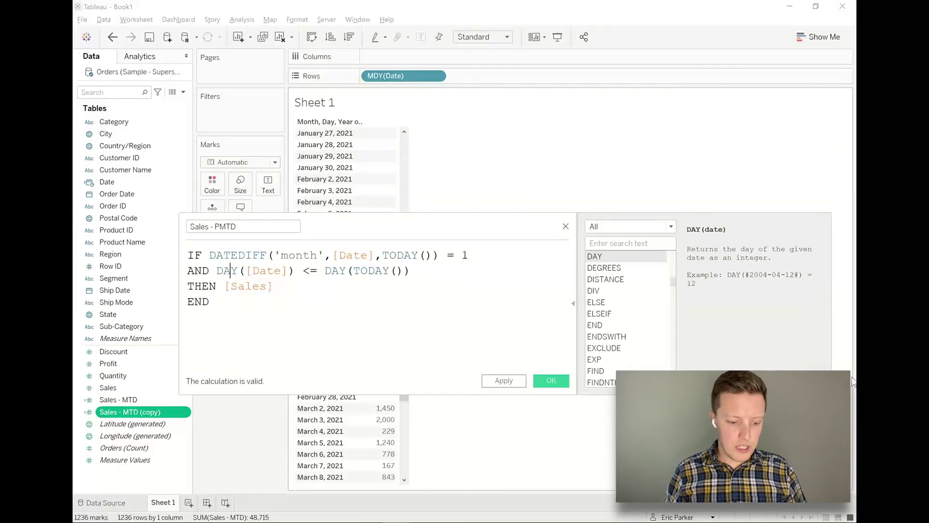
left_click_drag(412, 271, 325, 271)
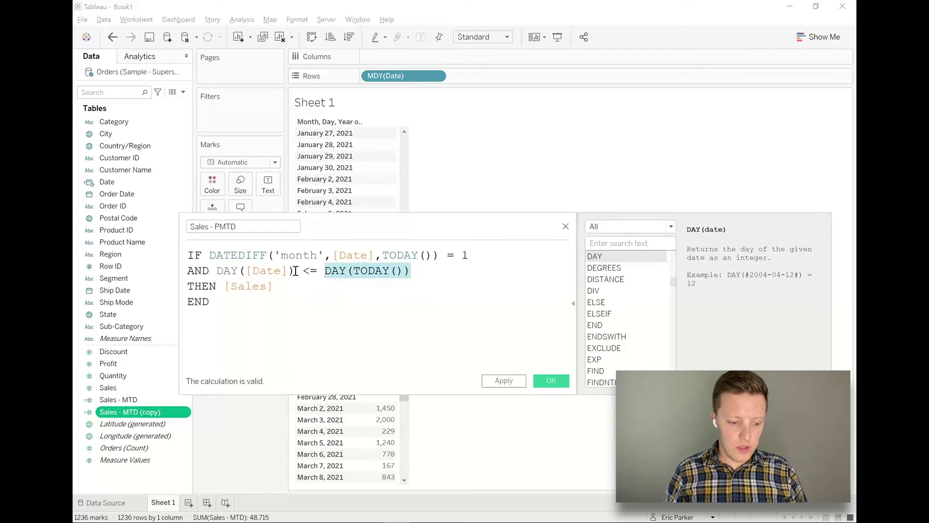
left_click_drag(295, 271, 216, 272)
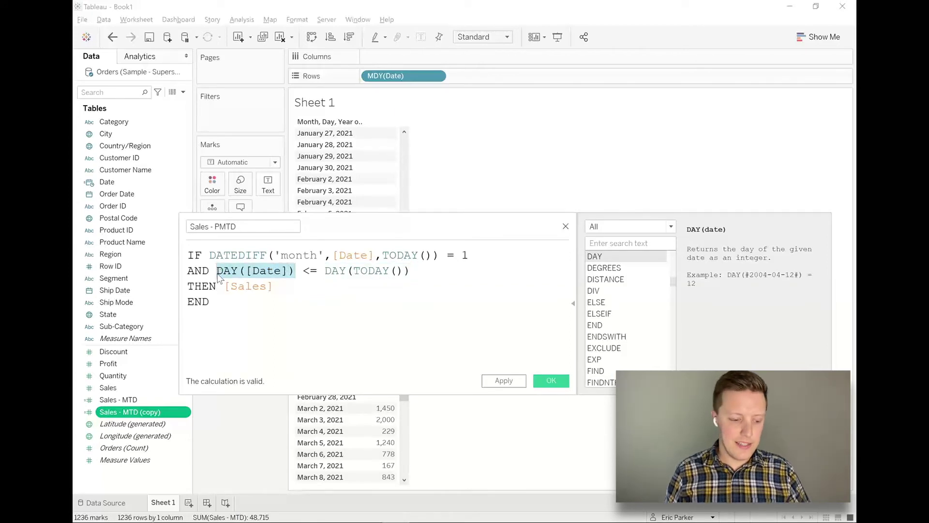
left_click(350, 297)
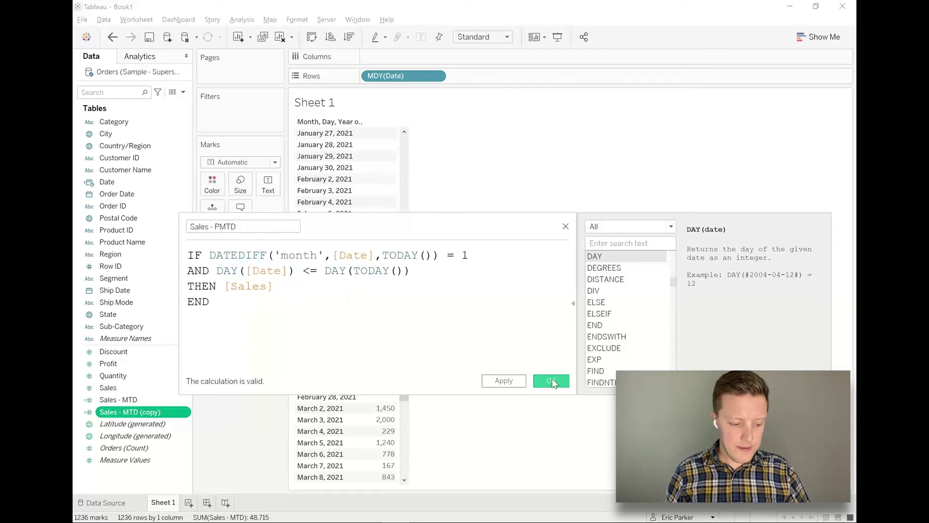
left_click(552, 381)
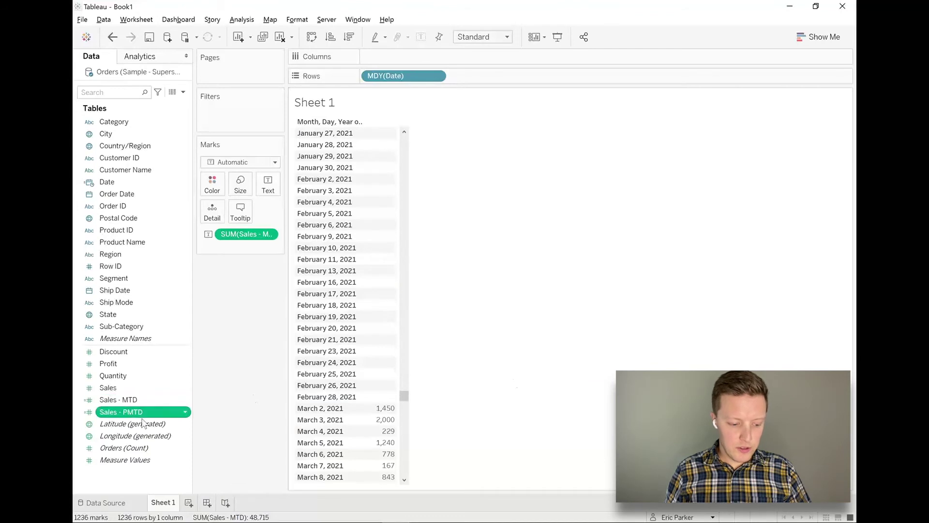
Add Sales - PMTD as a second column and check its February 2021 values
left_click(145, 414)
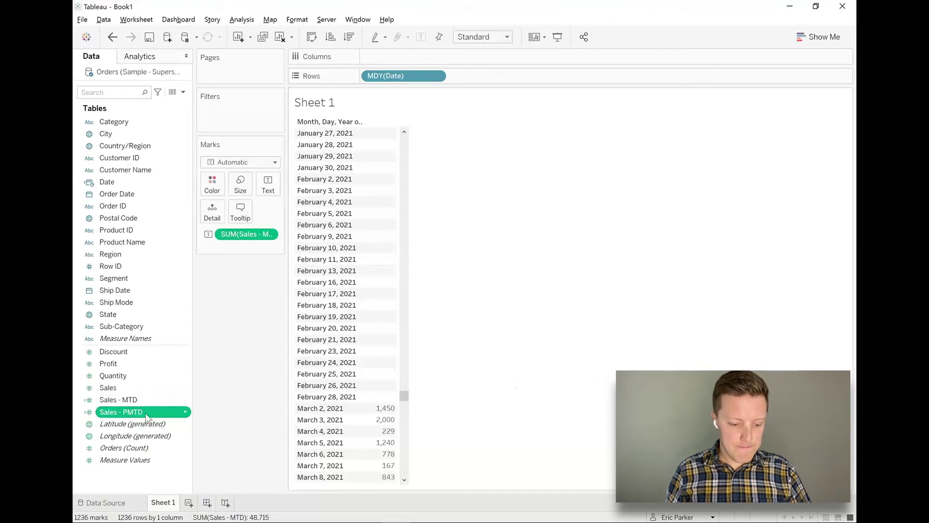
double_click(145, 414)
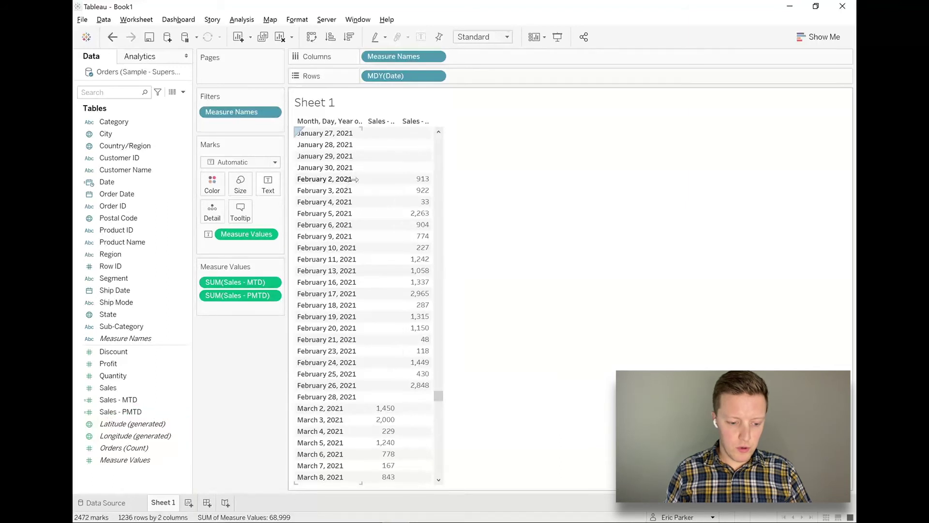
mouse_move(426, 184)
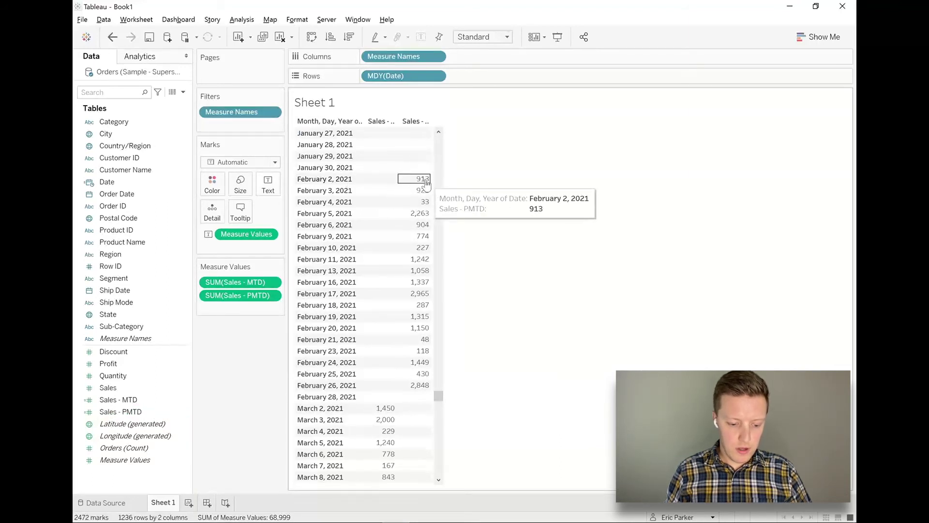
mouse_move(418, 397)
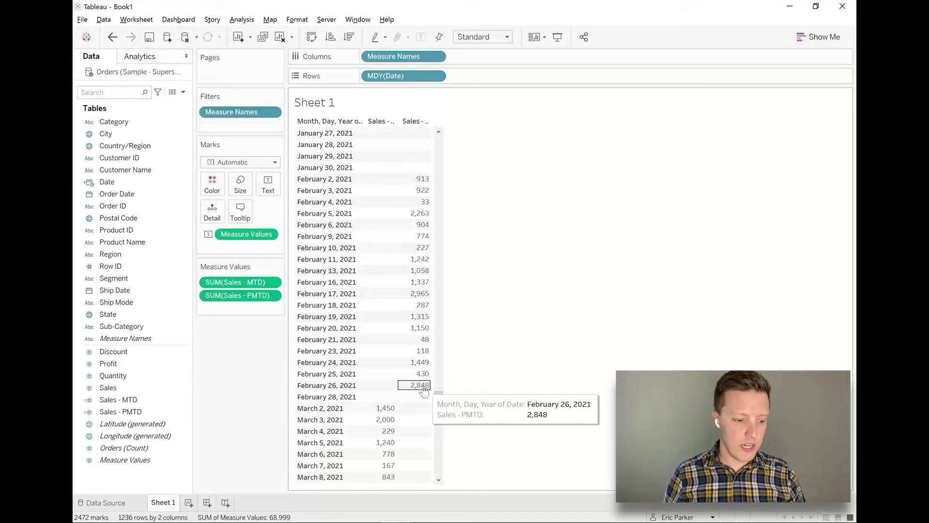
left_click(129, 124)
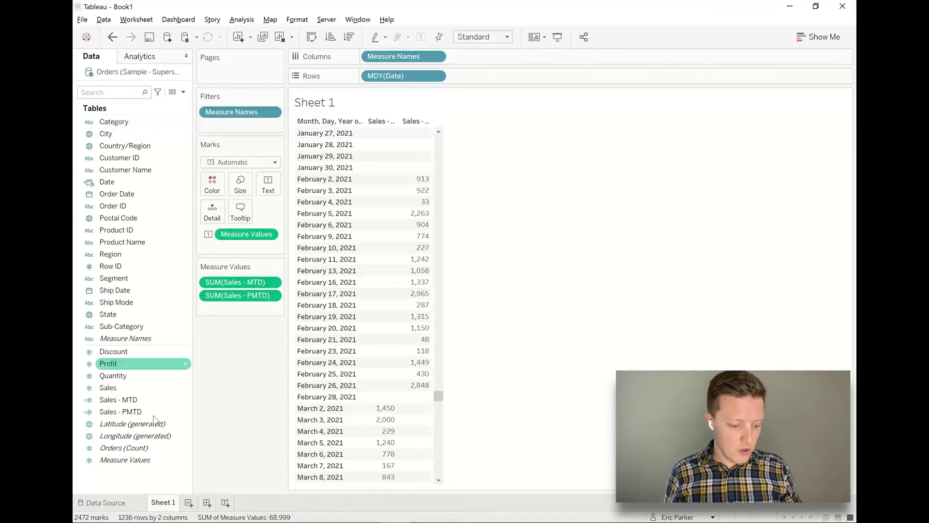
Create a new calculated field from Sales - PMTD named MTD Sales Difference
right_click(130, 417)
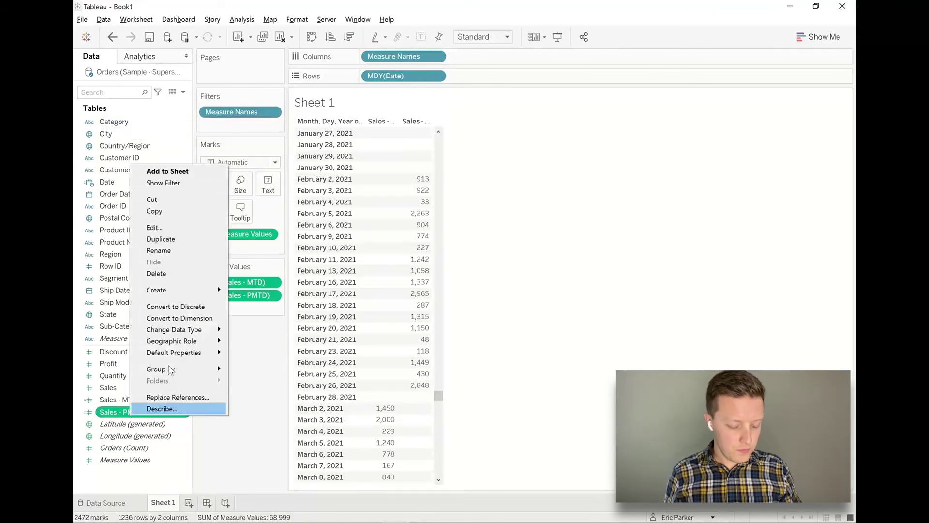
mouse_move(182, 291)
left_click(266, 292)
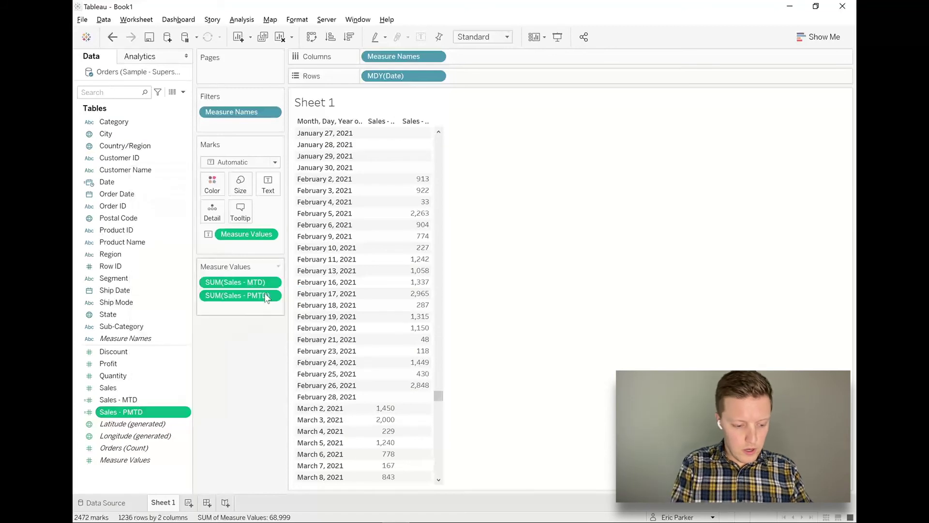
type("MT")
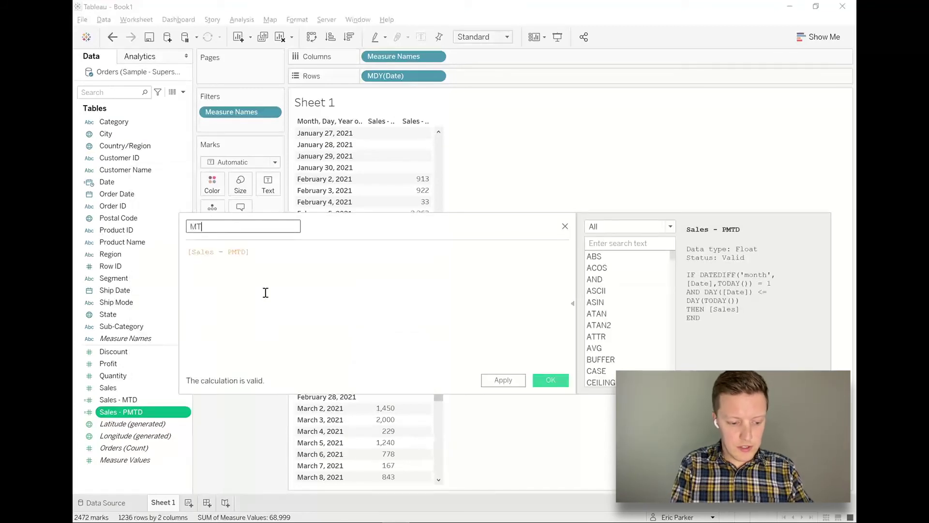
type("D Sales Difference")
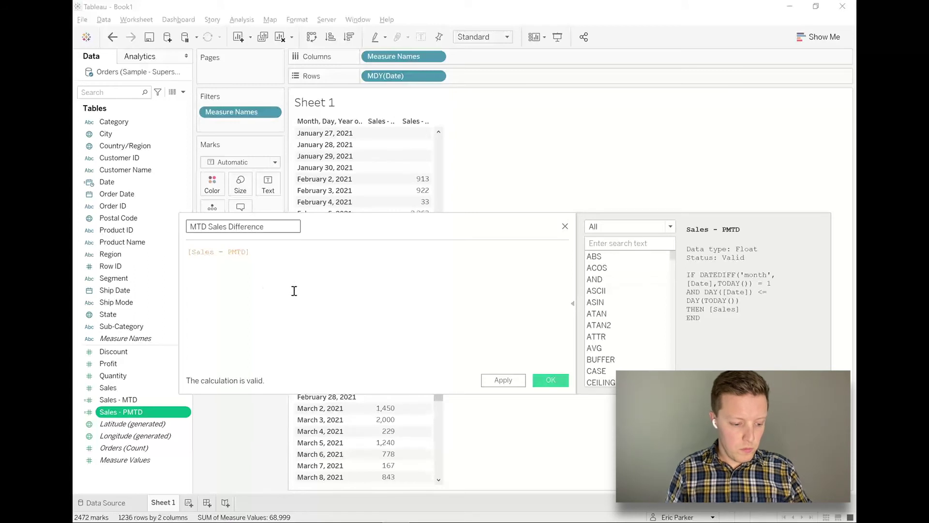
Enter the formula SUM([Sales - MTD]) - SUM([Sales - PMTD]) and save it
scroll(294, 290, "up", 2)
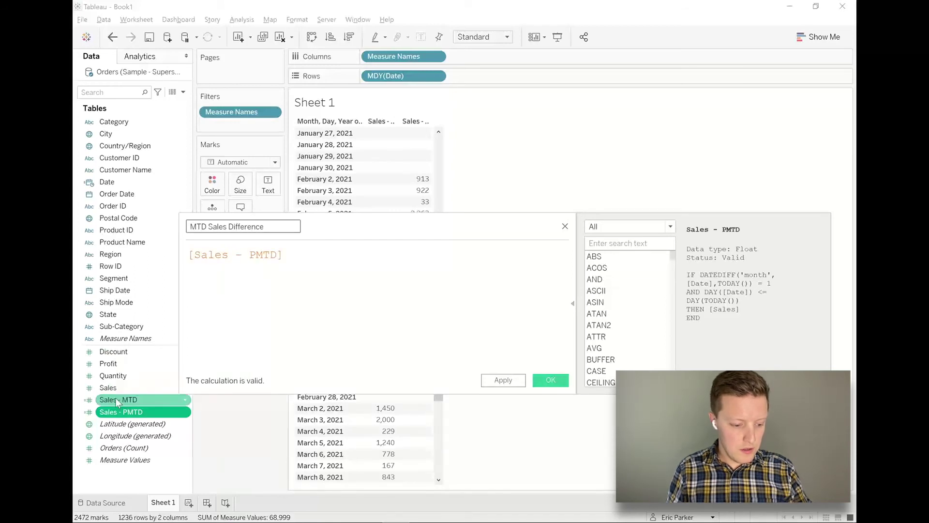
left_click_drag(115, 398, 209, 275)
left_click_drag(187, 263, 194, 258)
left_click(188, 257)
type("SUM([Sales - MTD")
left_click(300, 255)
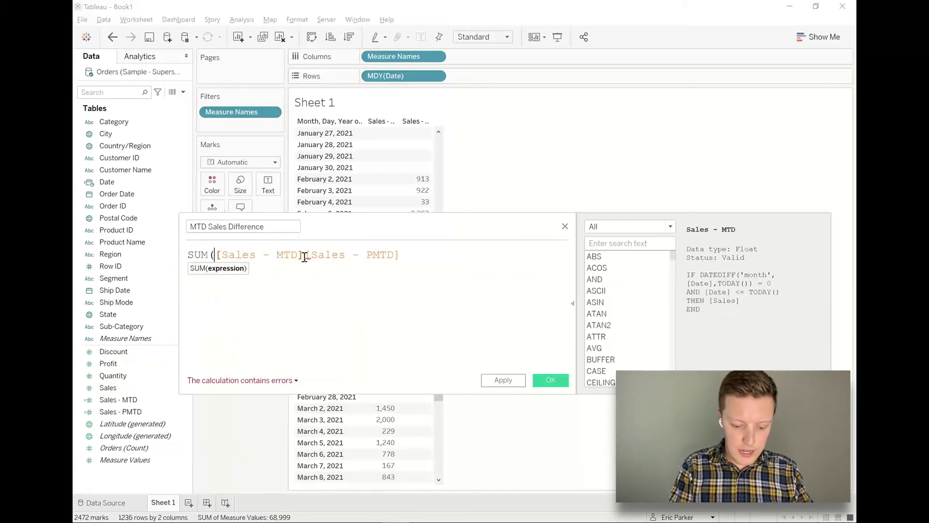
type(") -")
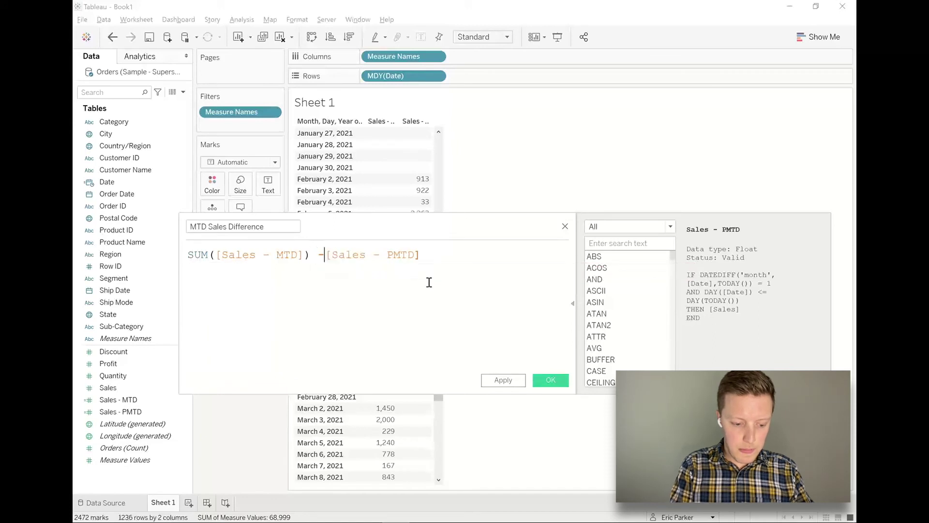
type(" SUM")
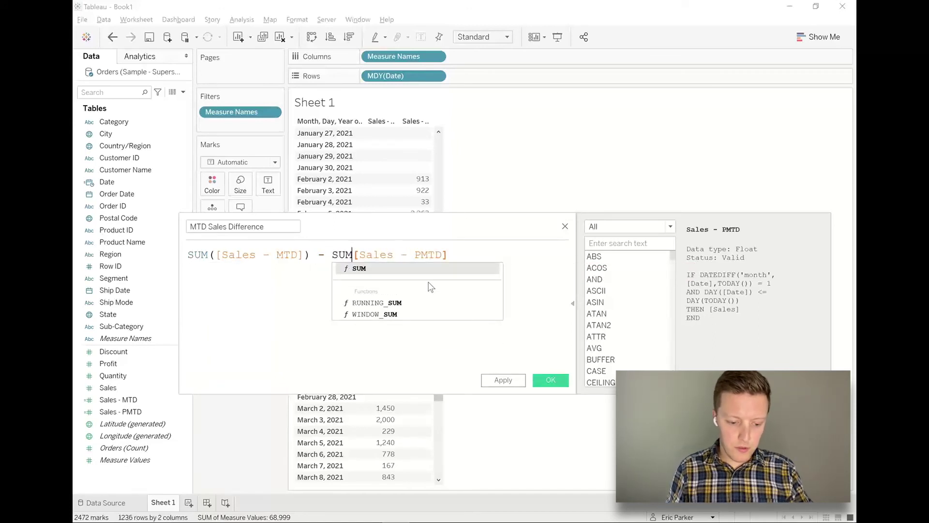
type("(")
left_click(482, 270)
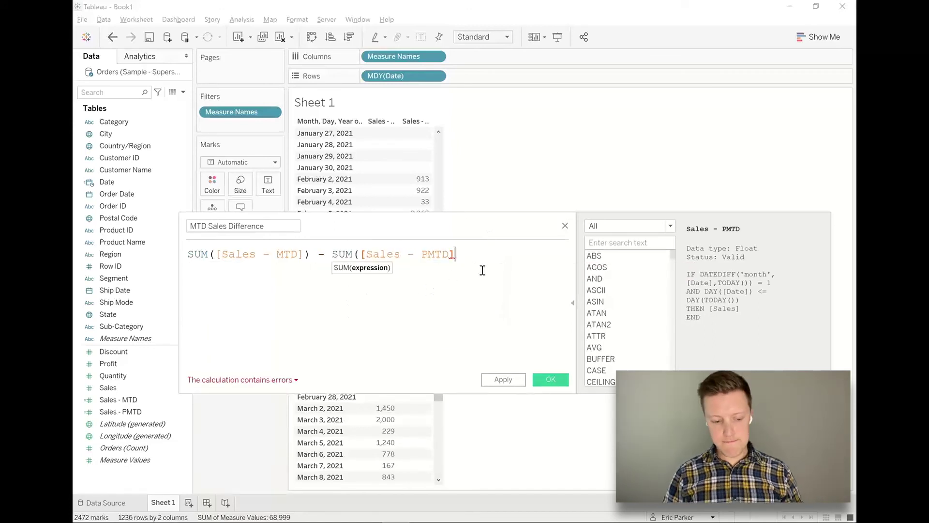
type(")")
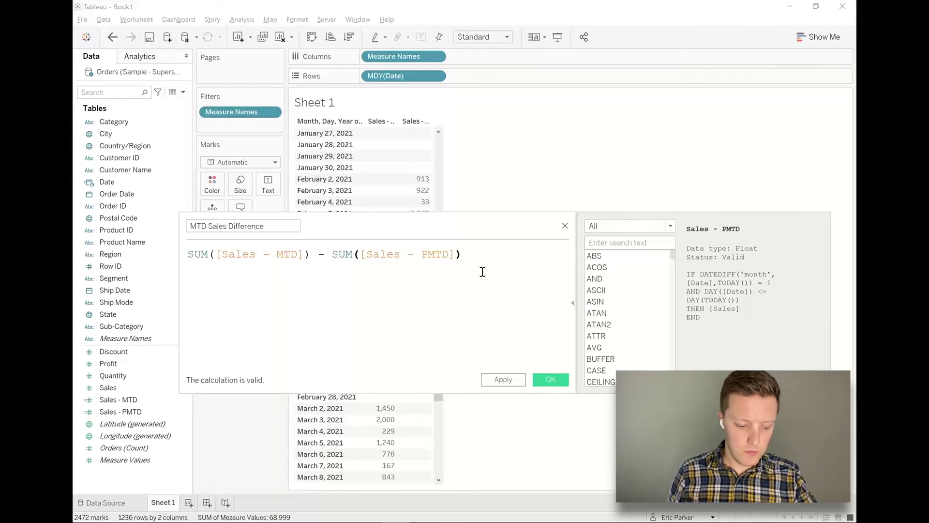
left_click(559, 383)
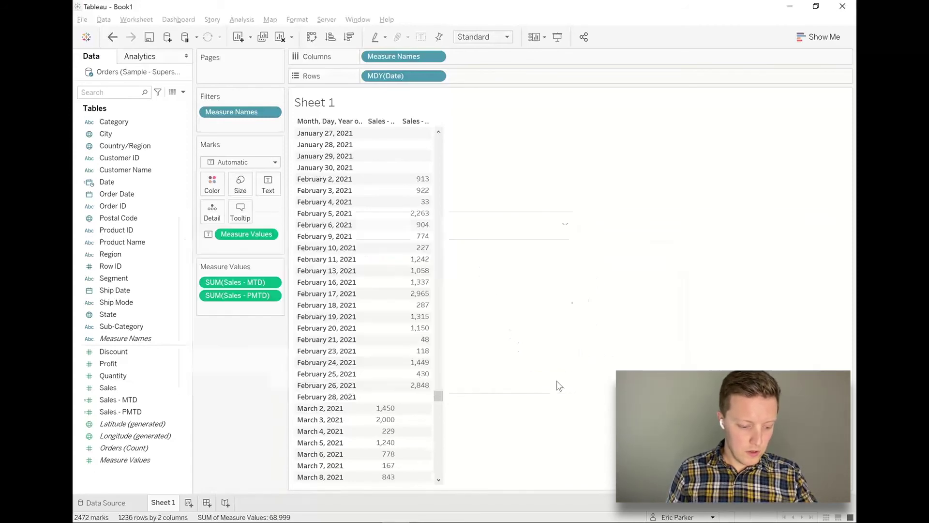
Add a new worksheet and name it 'Category MTD v PMTD Sales Growth'
left_click(189, 502)
double_click(195, 503)
type("Cate")
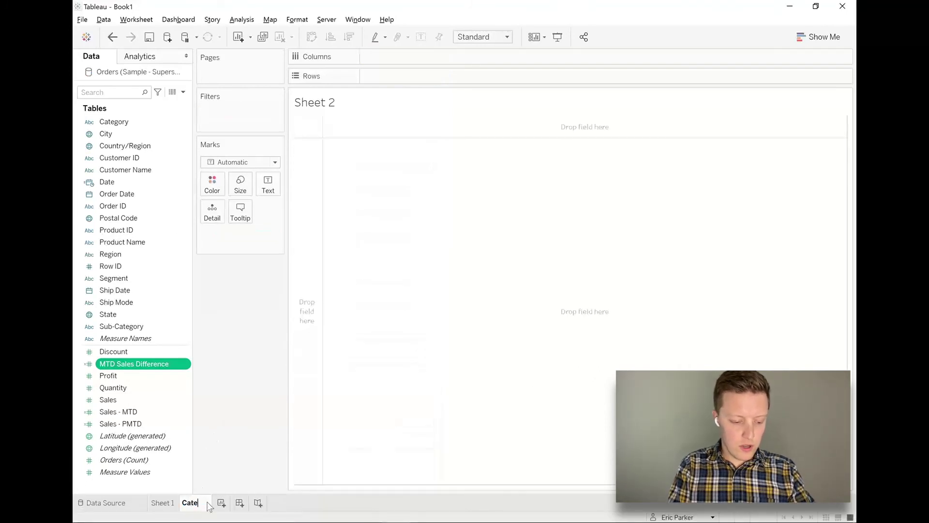
type("gory MTD Sasles")
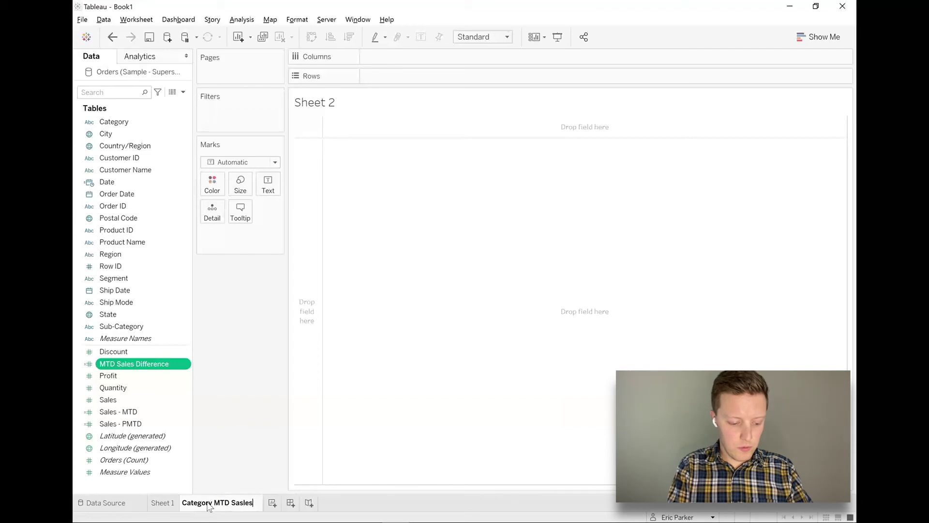
key("BackSpace")
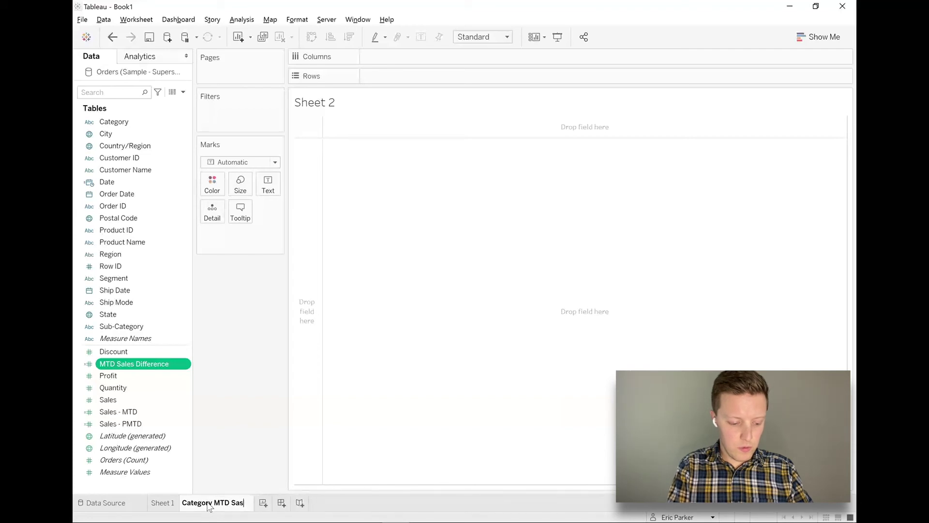
type("les Growth")
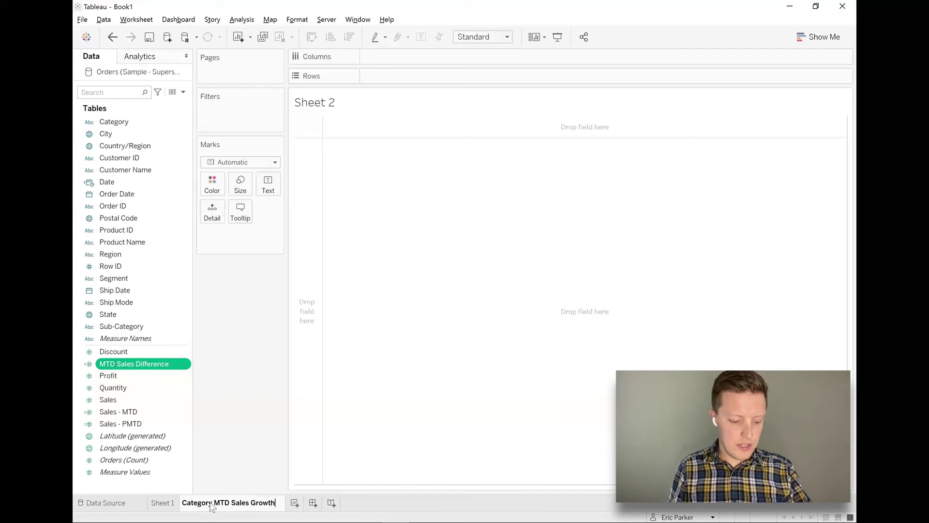
left_click(229, 503)
type("v PM")
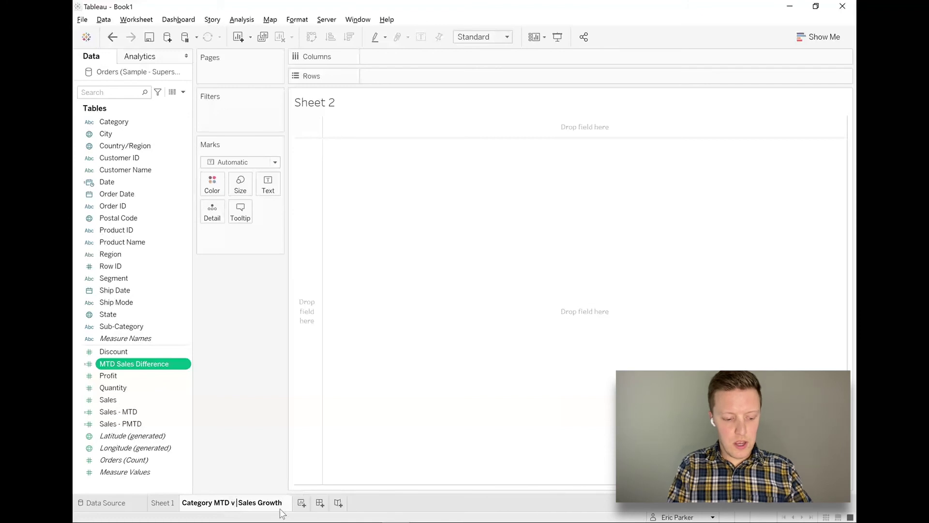
type("TD")
key("Return")
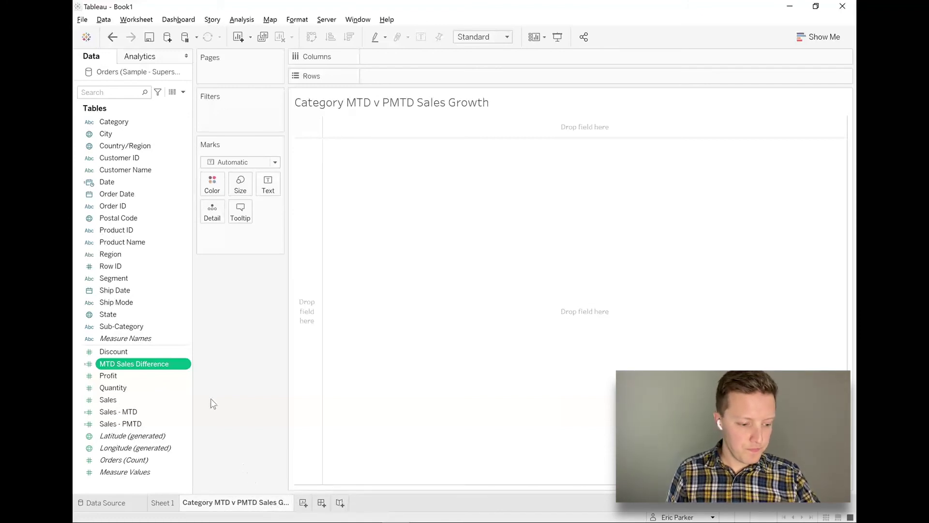
Plot MTD Sales Difference bars by Category on Rows, sorted descending with Technology first
left_click_drag(115, 122, 407, 73)
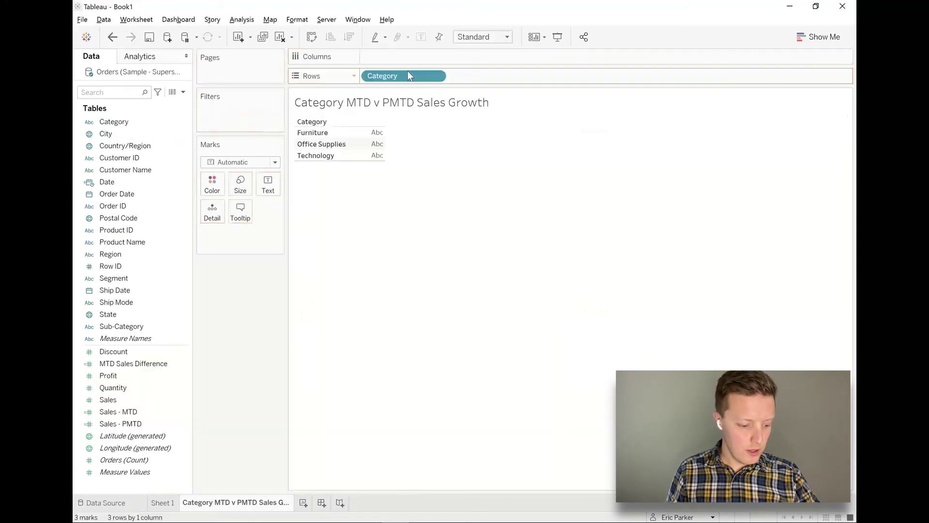
left_click(116, 364)
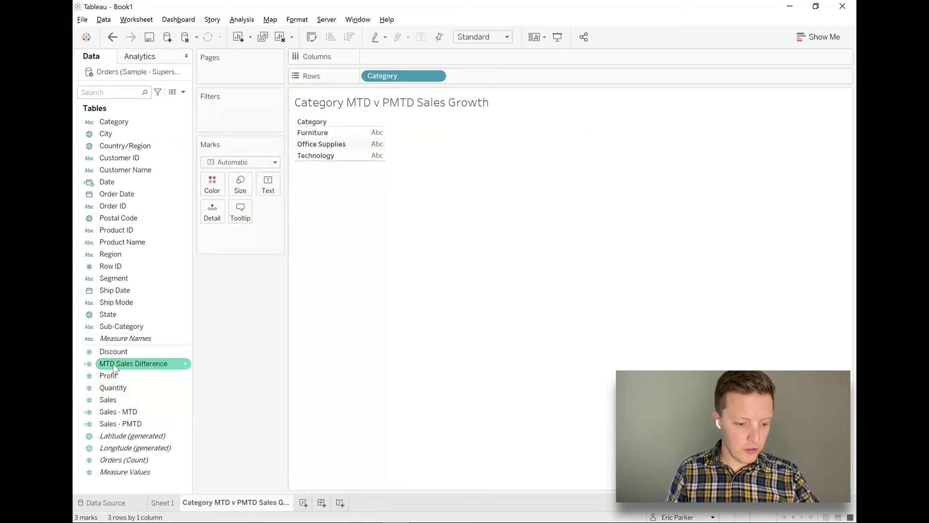
left_click_drag(115, 367, 402, 100)
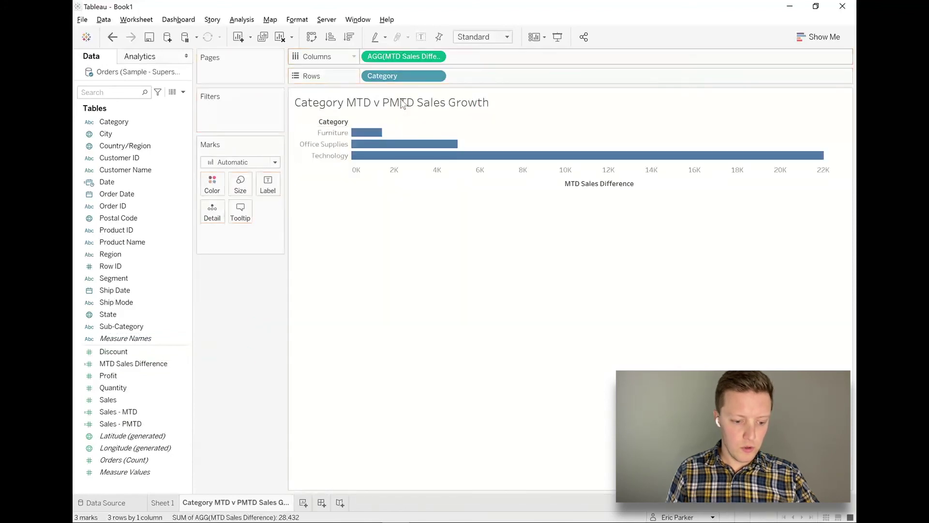
left_click(349, 38)
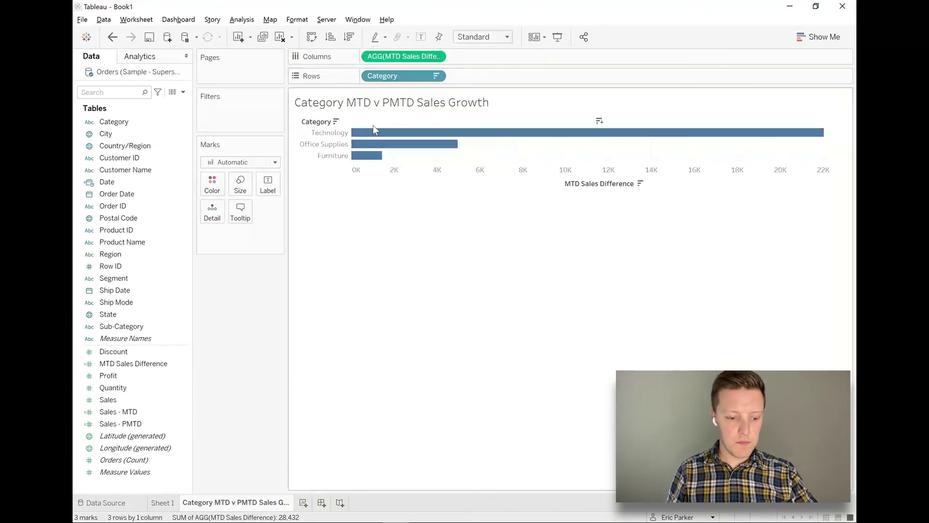
mouse_move(374, 141)
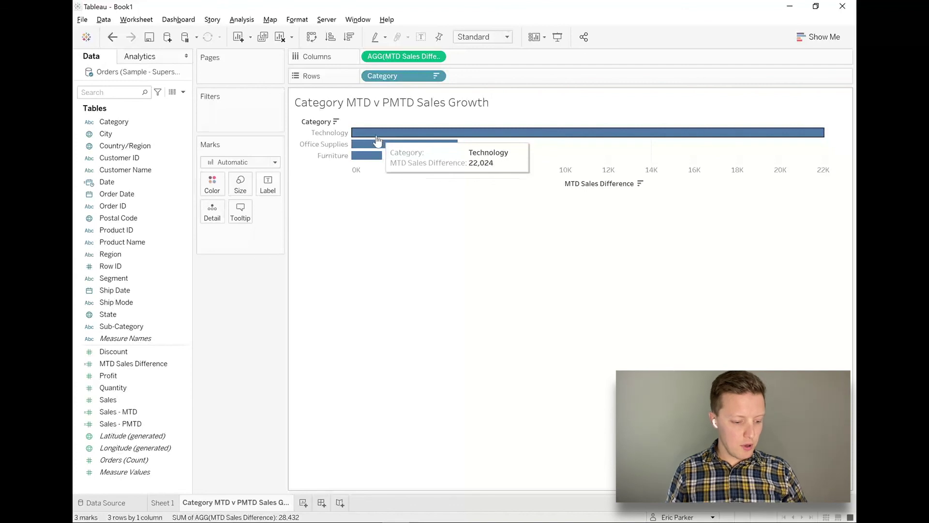
Add Sales - MTD and Sales - PMTD to the bar tooltips, e.g. Technology 28,051 vs 6,027
left_click(125, 423, "ctrl")
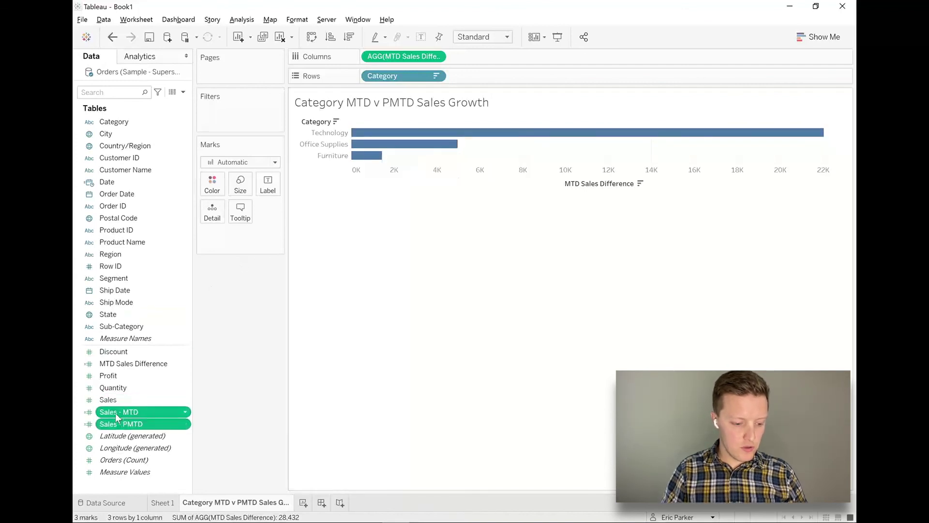
left_click_drag(109, 412, 241, 211)
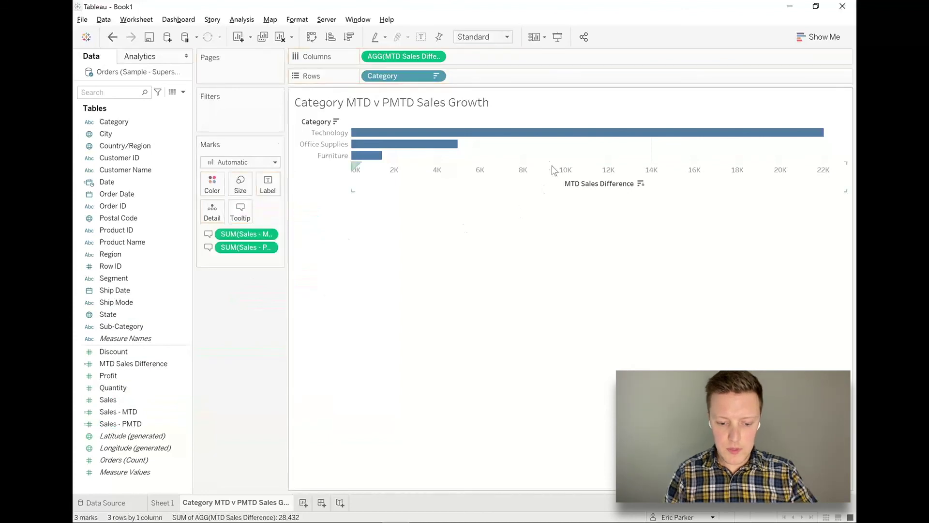
mouse_move(555, 139)
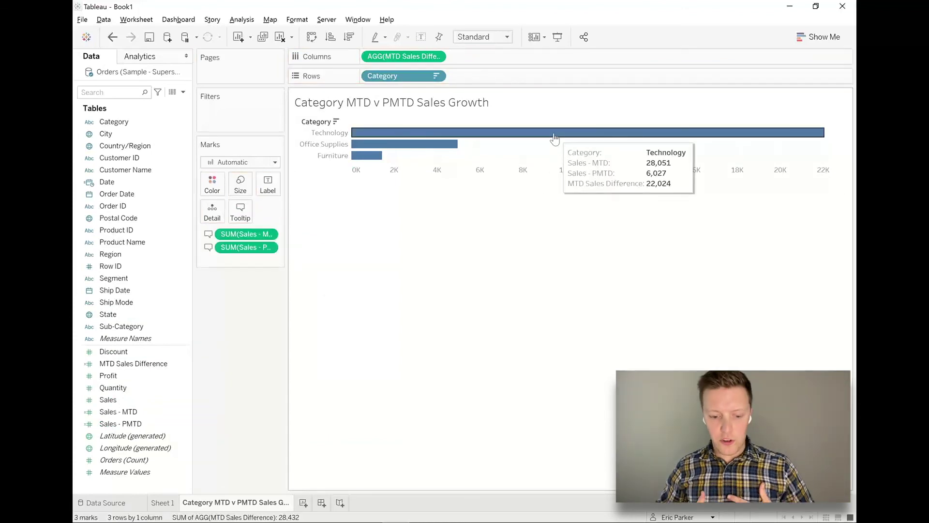